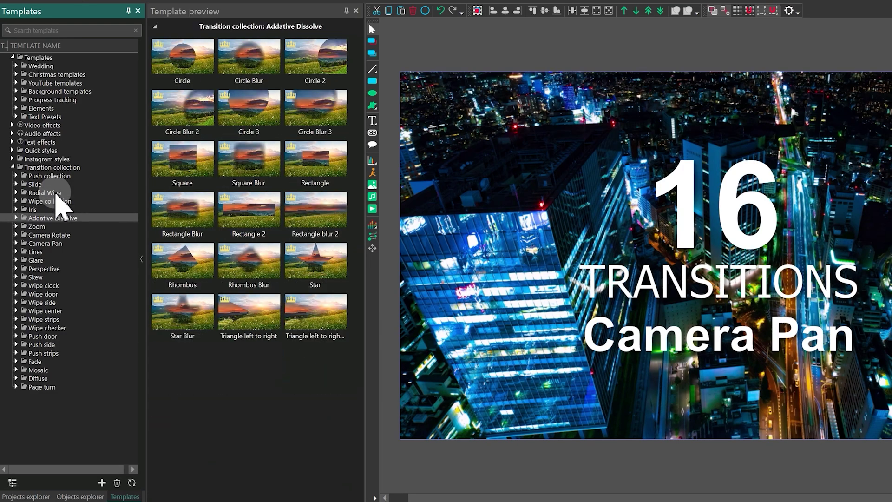
key(Down)
key(Down)
key(Down)
key(Down)
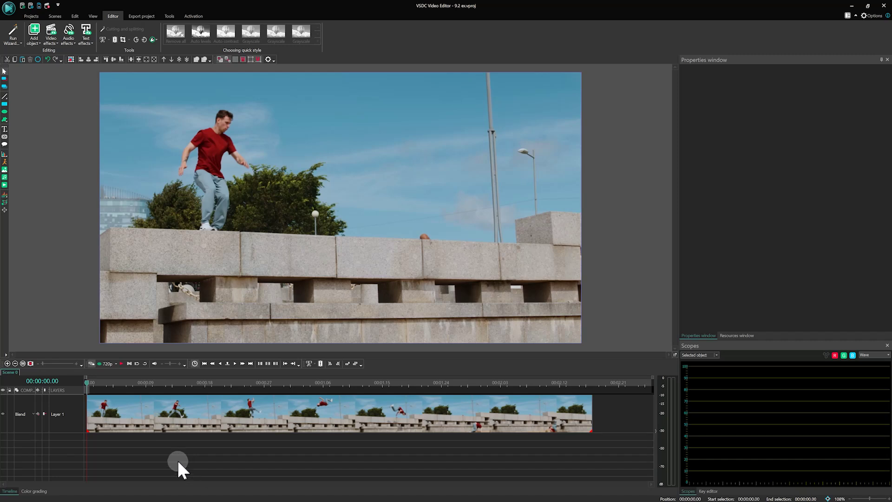
Step: Add the Special FX Segmentation effect to the parkour clip with default position settings
click(155, 419)
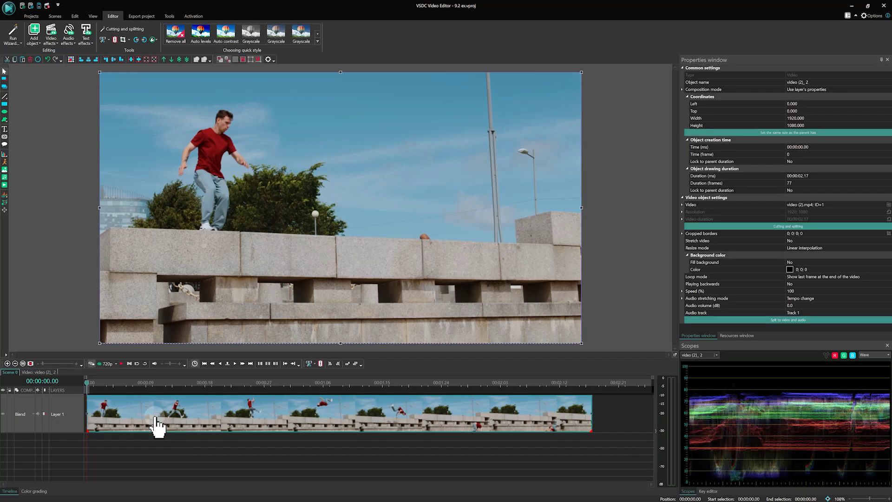
click(50, 40)
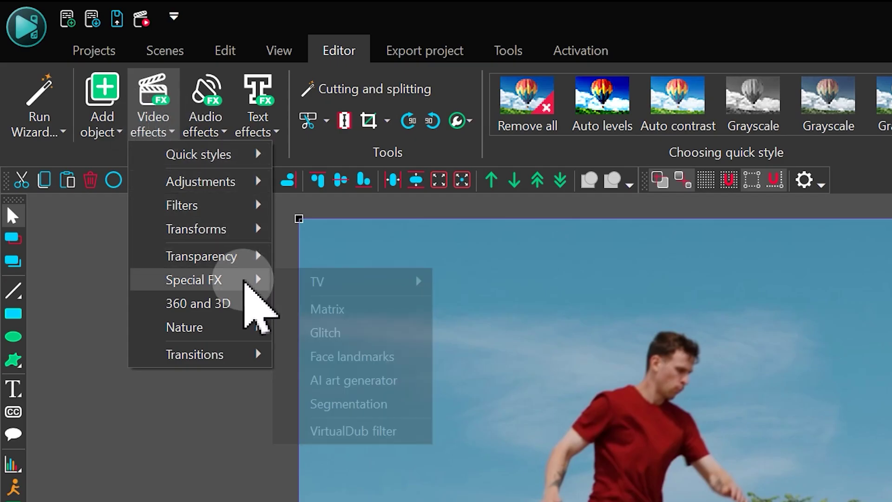
mouse_move(194, 279)
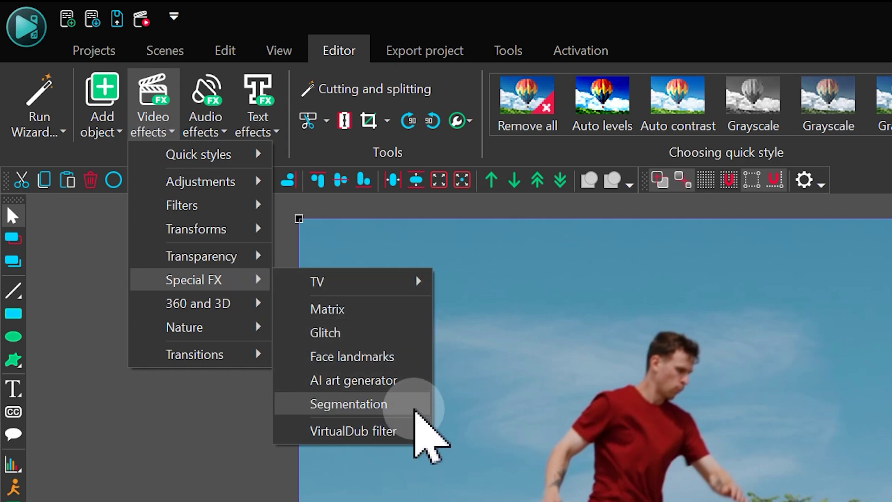
click(363, 404)
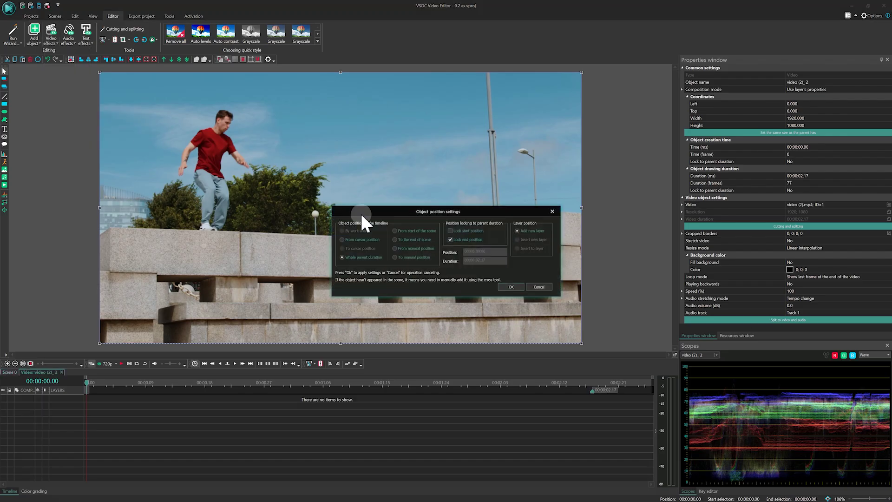
click(513, 288)
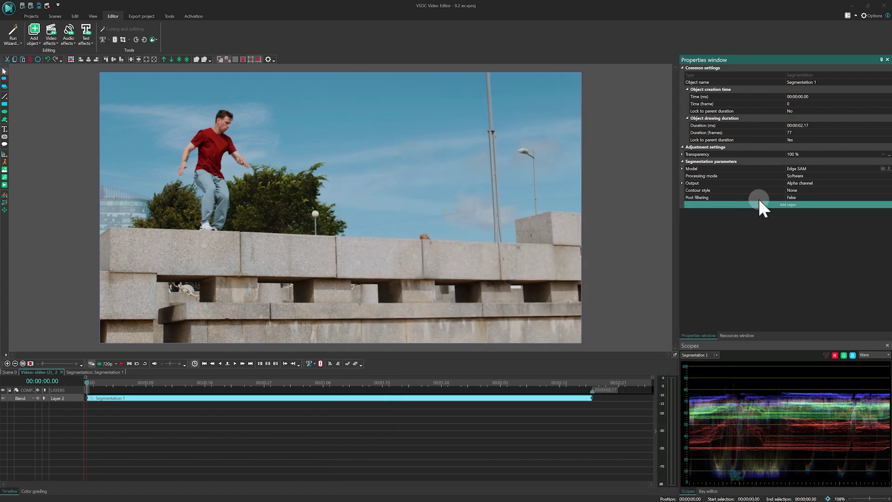
Step: Add an include region and fit its box around the flipping runner
click(788, 206)
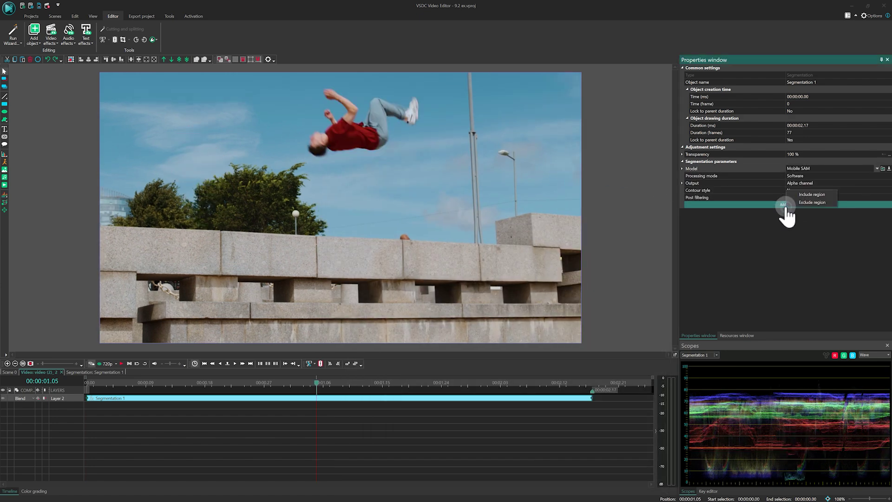
click(812, 202)
drag(327, 205, 385, 138)
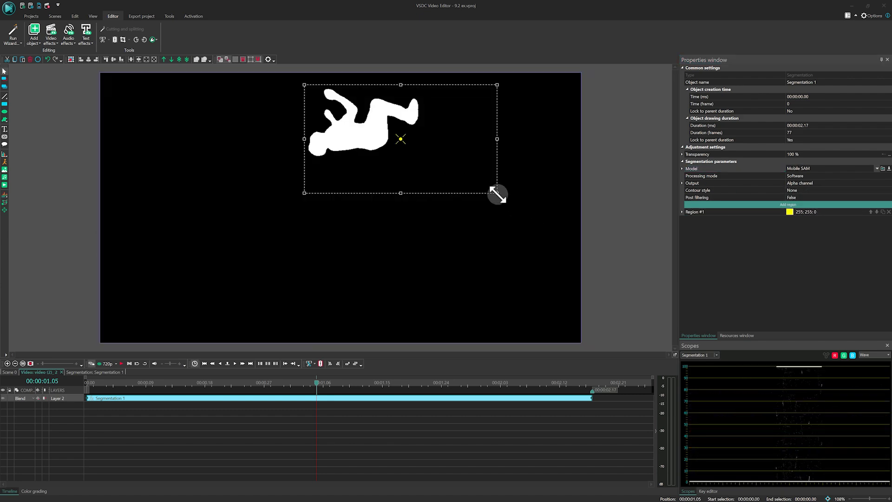
drag(497, 193, 423, 165)
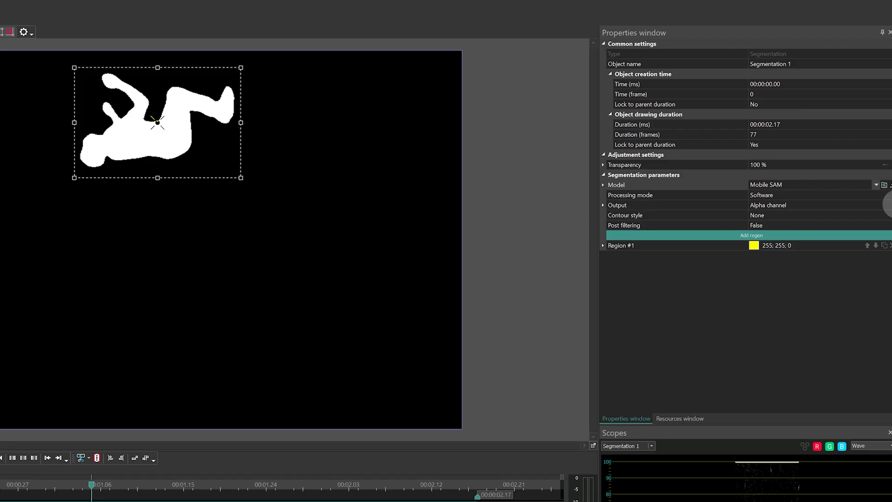
Step: Set the segmentation Output to Composite so the runner shows in colour
click(886, 205)
click(889, 206)
click(777, 225)
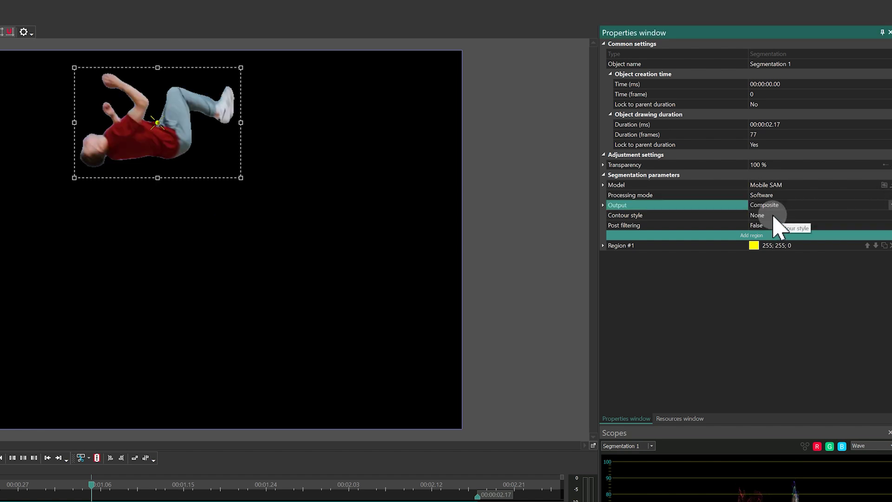
Step: Try the orange, outline-only and overlay contour styles, then set Contour style back to None
click(886, 215)
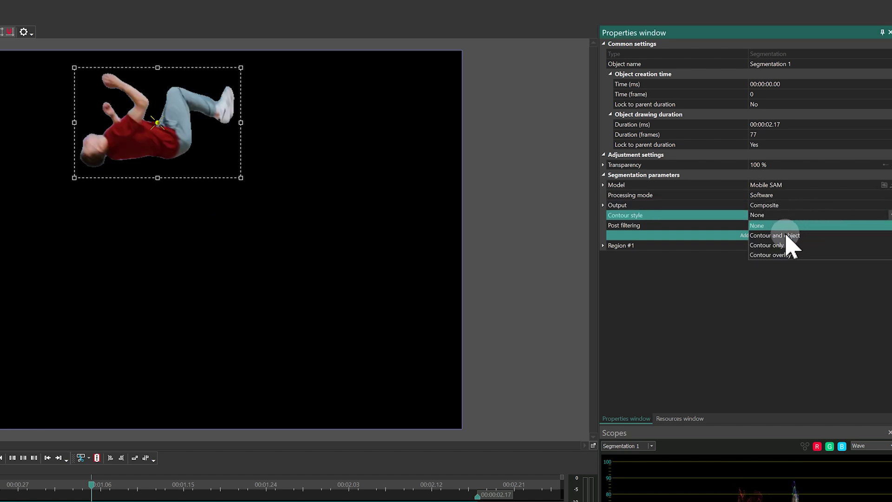
click(785, 235)
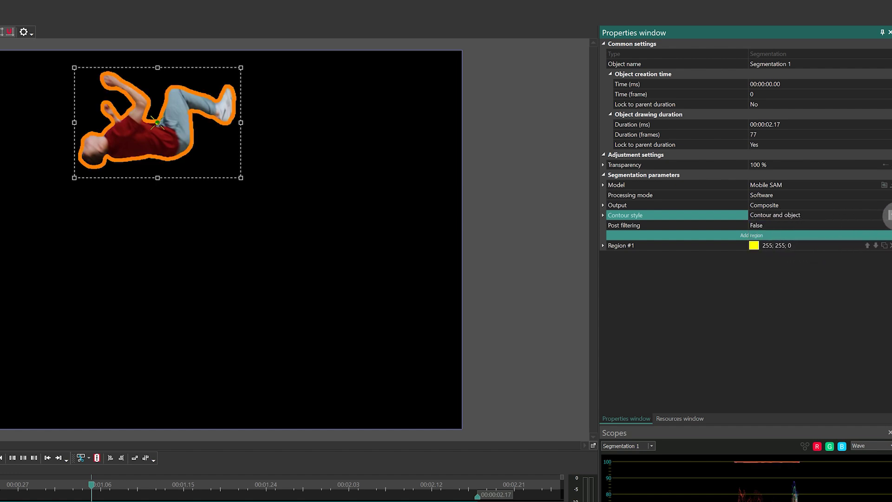
click(888, 215)
click(779, 245)
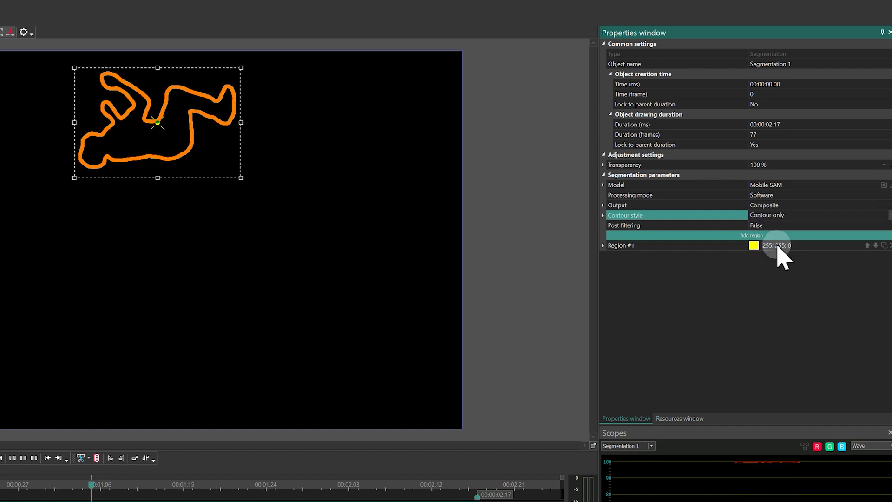
click(888, 214)
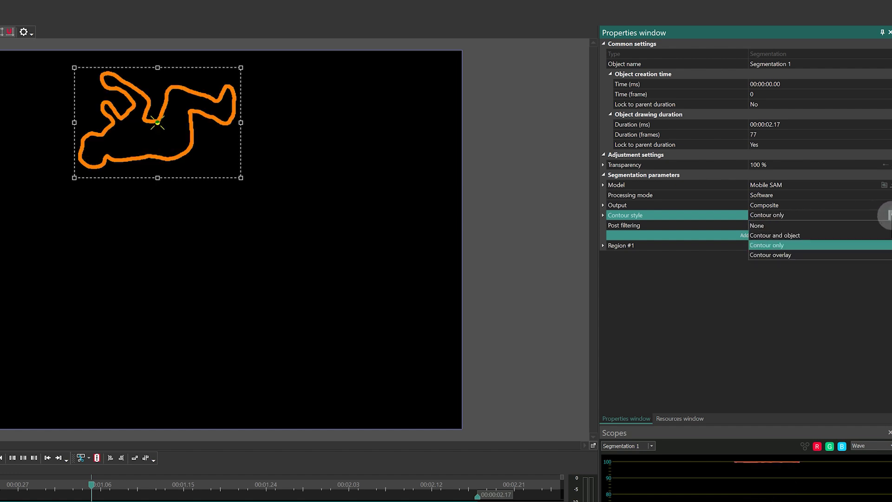
click(791, 255)
click(759, 245)
Step: Enable post filtering with Median filter 15, MinMax 0 and Blur 3
click(604, 225)
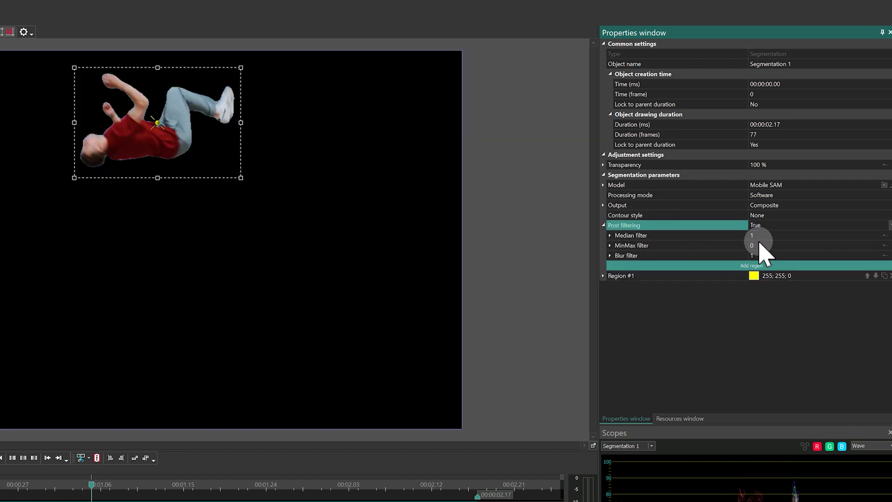
click(761, 238)
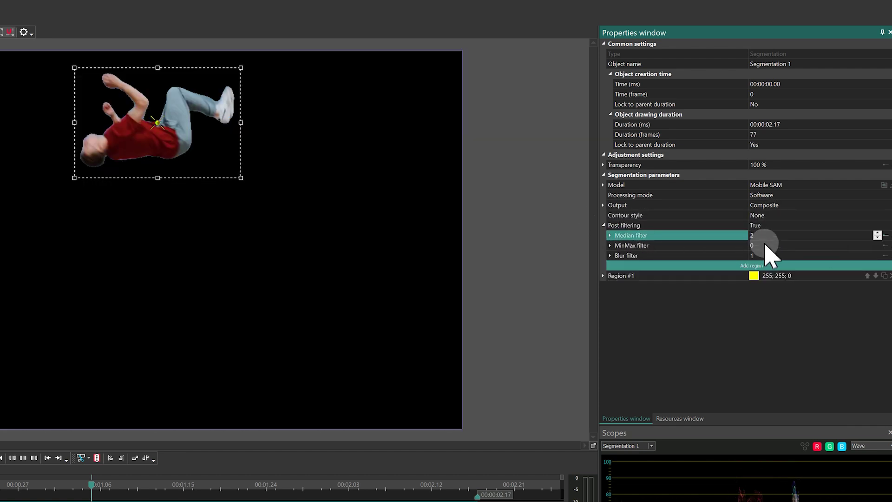
click(770, 246)
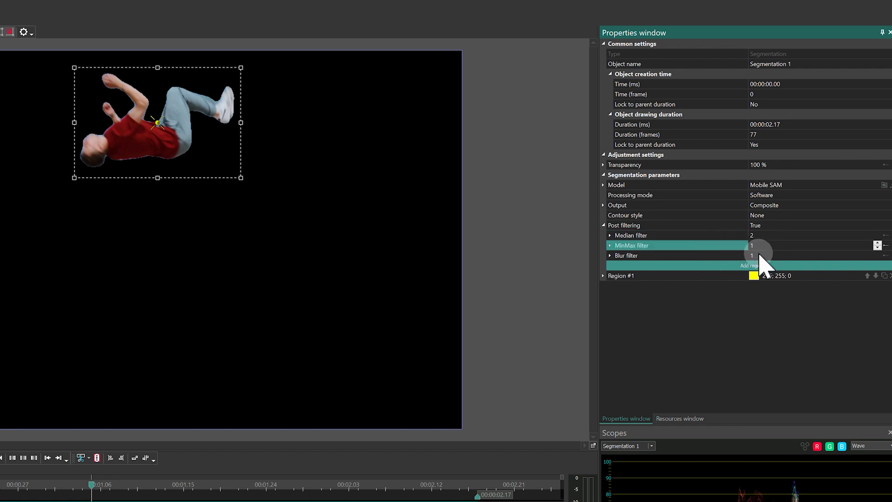
click(764, 235)
text(10)
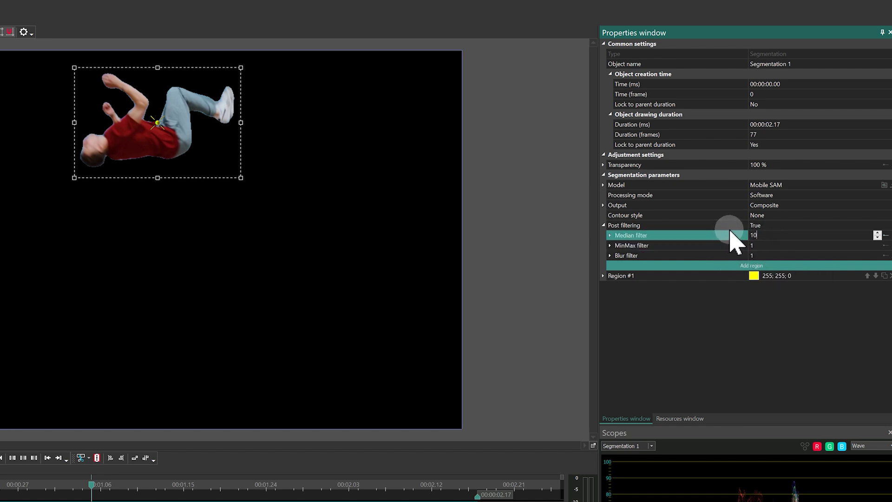
key(BackSpace)
text(5)
click(618, 279)
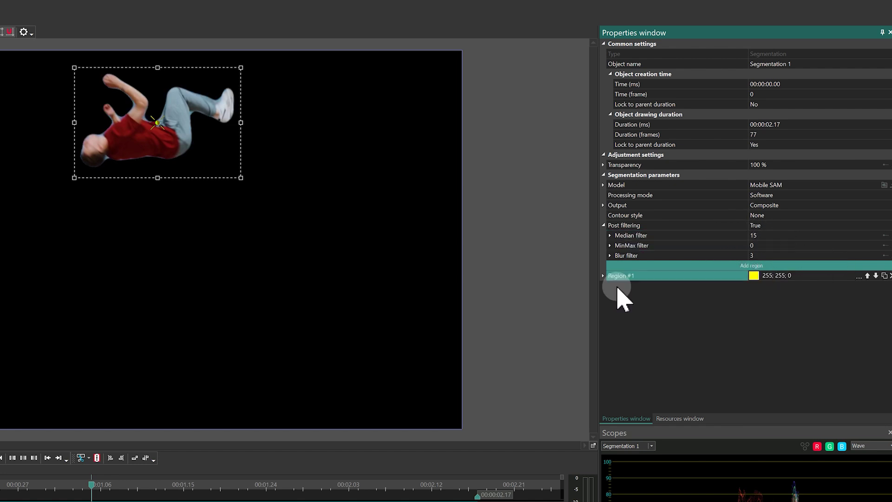
Step: Add a second and third segmentation region, shrinking each to a small box
click(652, 265)
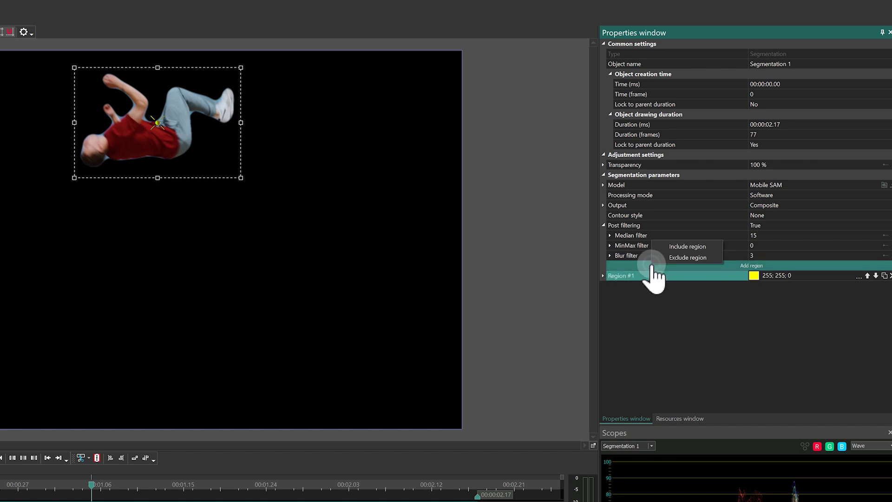
click(688, 257)
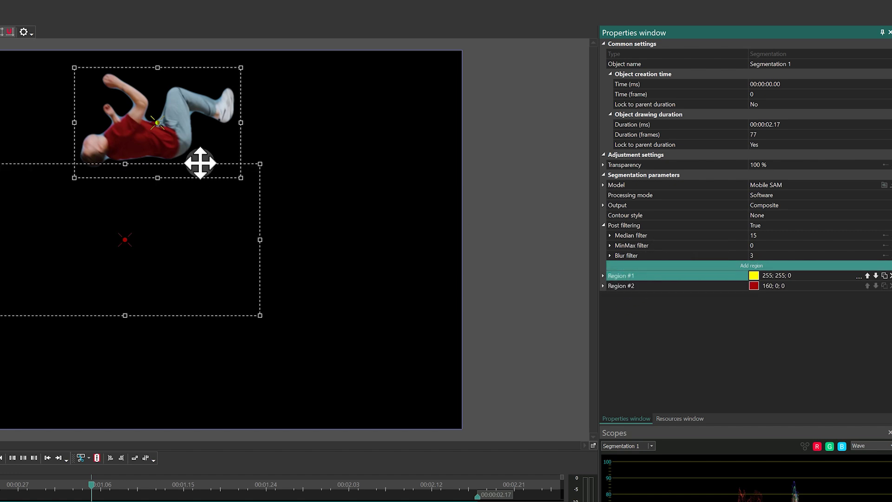
mouse_move(2, 169)
mouse_down()
mouse_move(216, 264)
mouse_move(231, 114)
mouse_up()
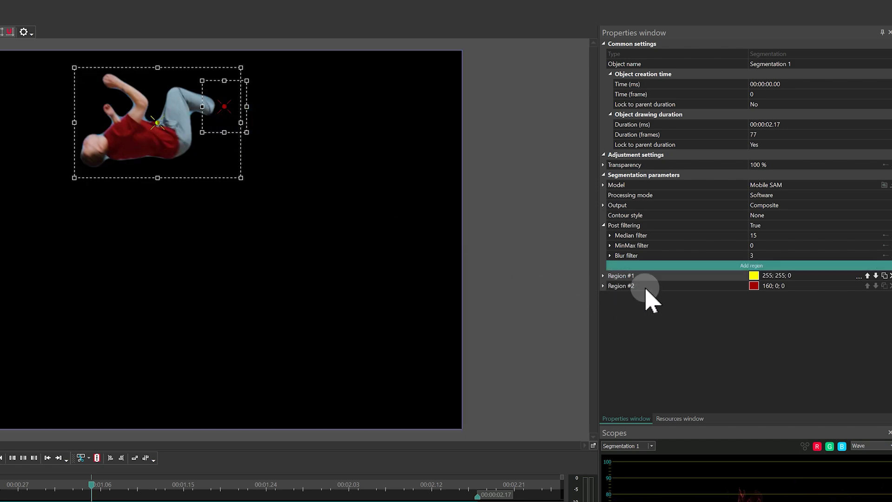
click(722, 266)
click(722, 260)
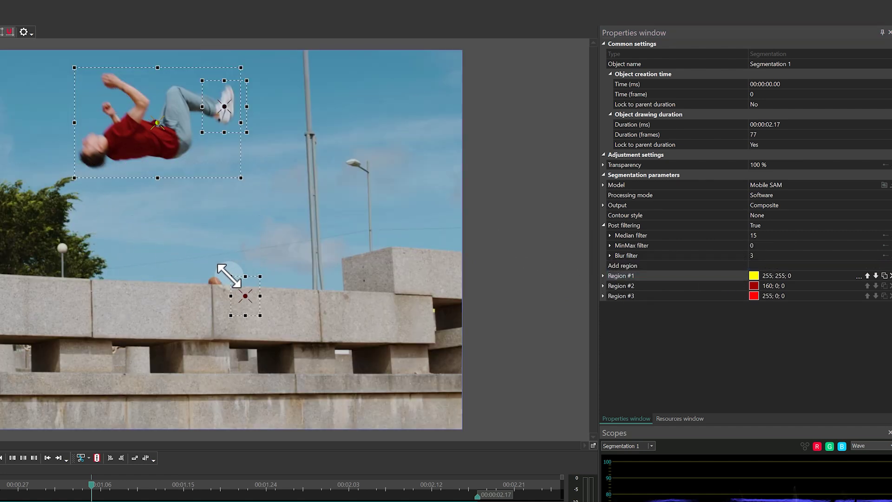
mouse_move(4, 177)
mouse_down()
mouse_move(245, 296)
mouse_move(93, 150)
mouse_up()
click(102, 202)
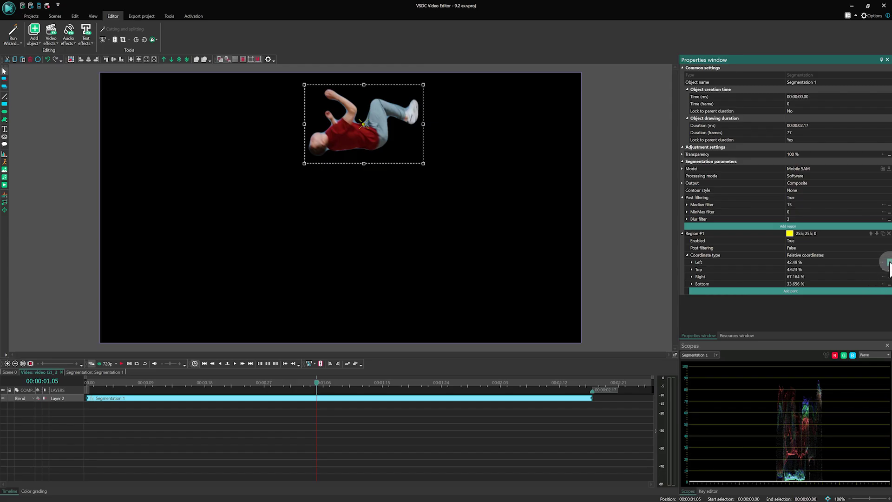
Step: Keyframe Region #1 Left, widening the box's left and top edges over two frames
click(887, 263)
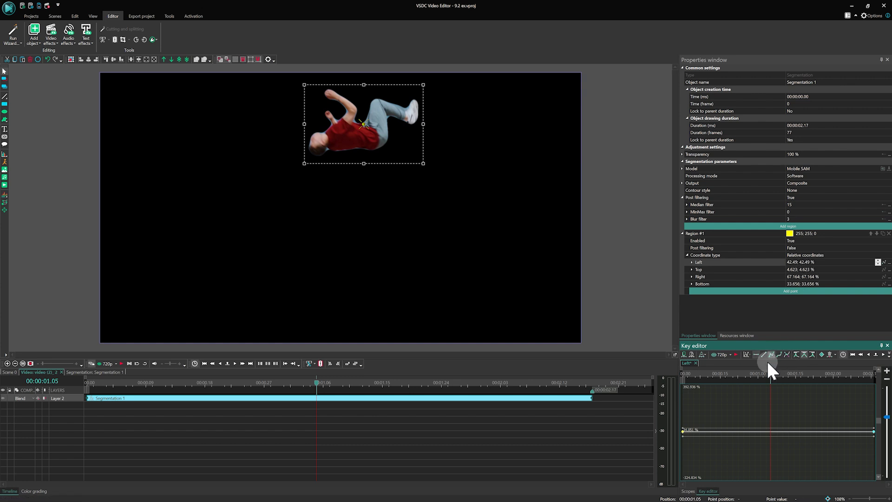
drag(304, 123, 292, 123)
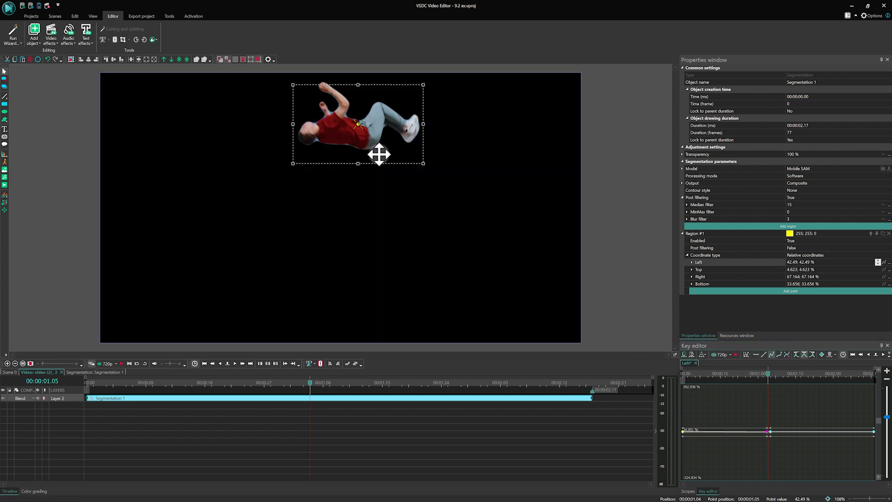
drag(357, 85, 358, 80)
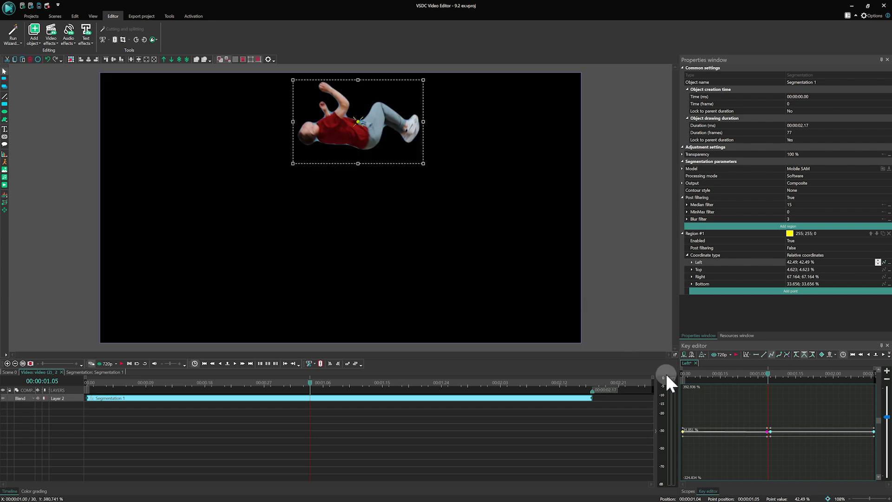
click(219, 362)
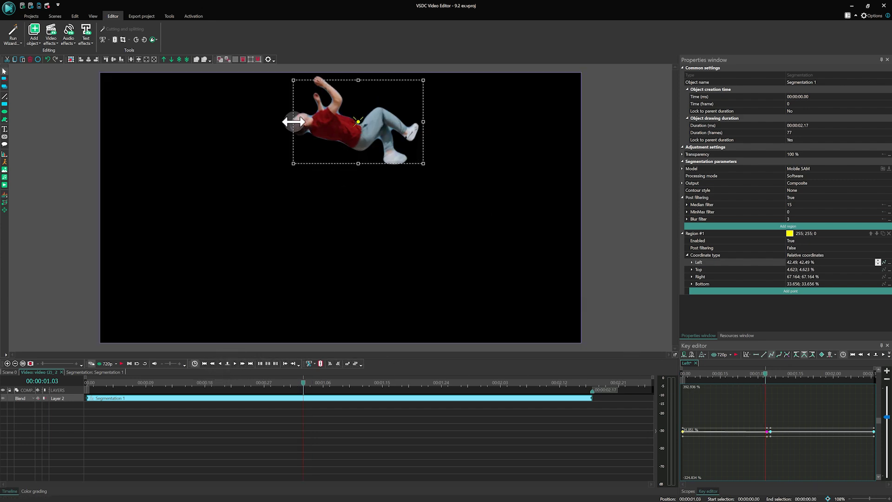
drag(292, 122, 284, 124)
drag(354, 79, 354, 76)
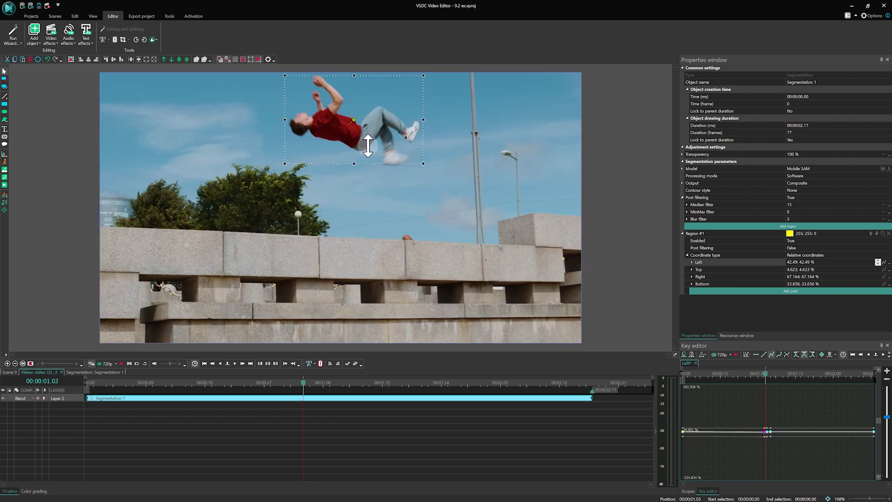
Step: Step back through earlier frames, adjusting Region #1's bottom and side edges to follow the runner
click(219, 362)
click(355, 178)
click(219, 362)
drag(355, 178, 342, 224)
click(219, 362)
click(219, 362)
drag(423, 152, 416, 152)
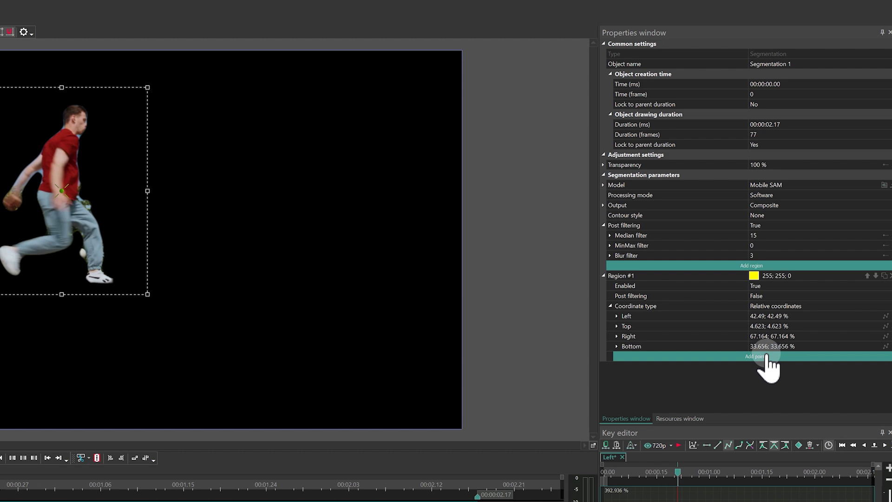
Step: Add a new point to the segmentation region and place it on the running man
click(791, 291)
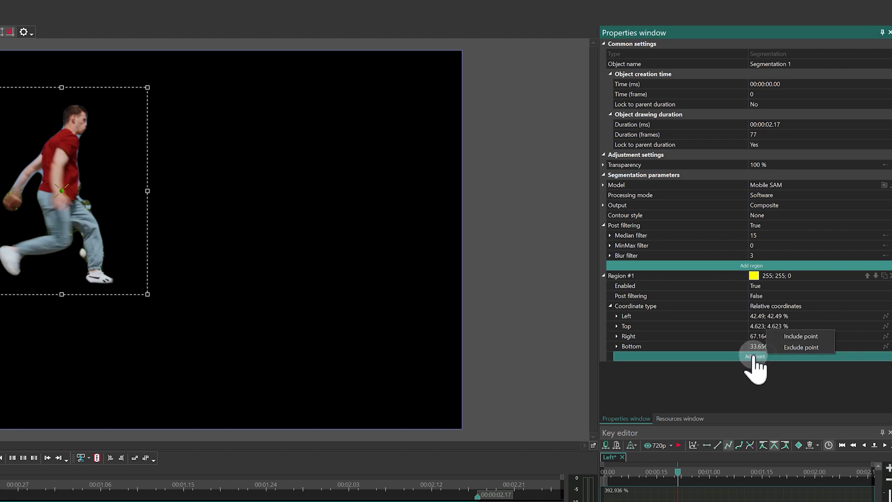
click(802, 347)
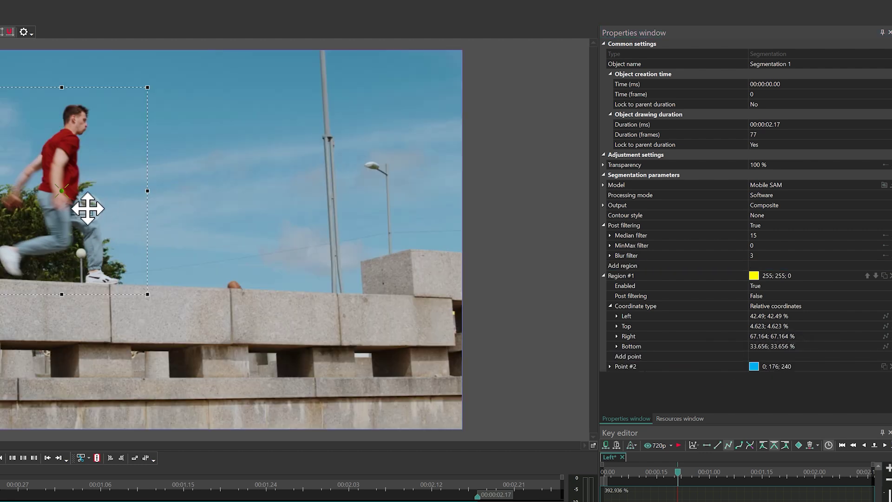
click(88, 207)
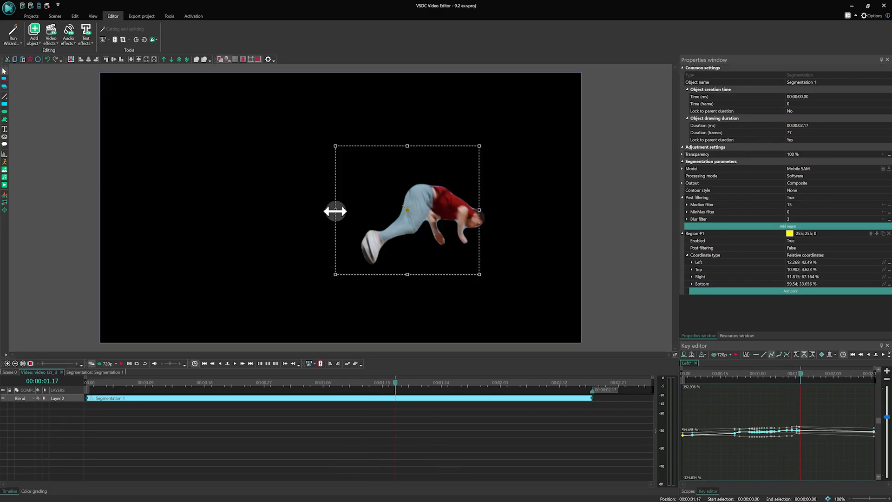
click(442, 460)
click(344, 233)
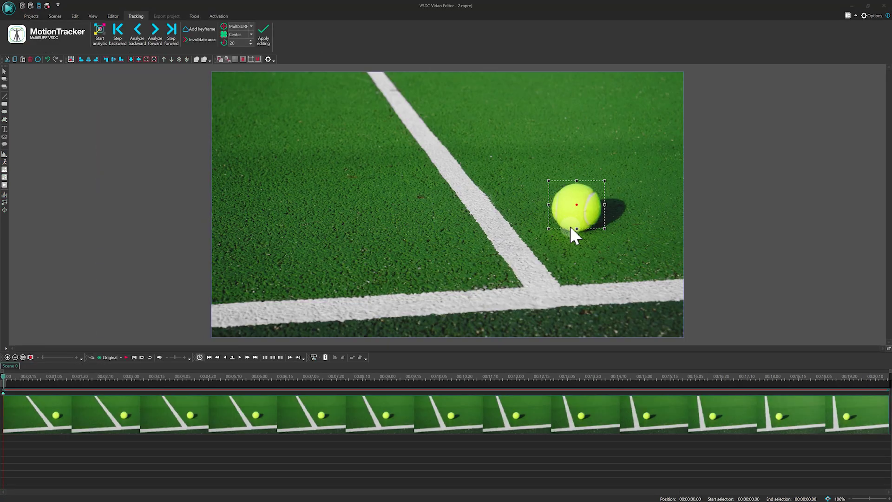
Step: Enlarge the tennis-ball tracking area, analyze forward, and add a Movement map
drag(576, 228, 576, 237)
click(155, 31)
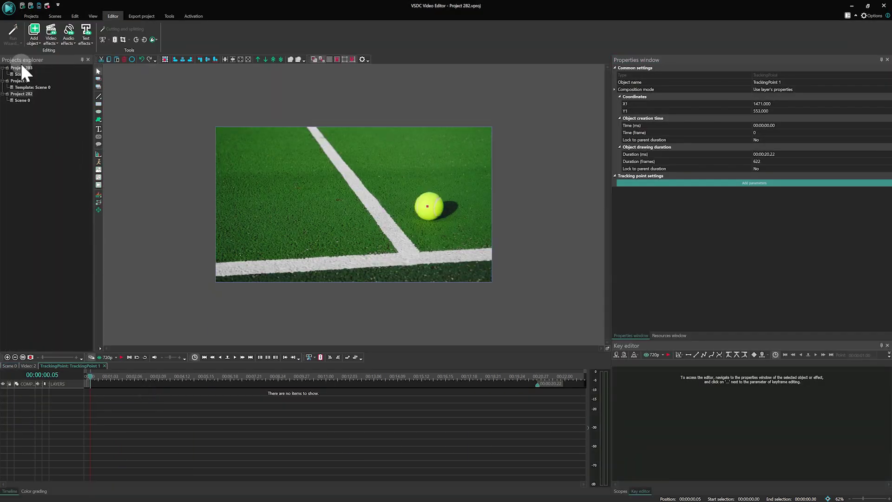
click(37, 32)
mouse_move(49, 190)
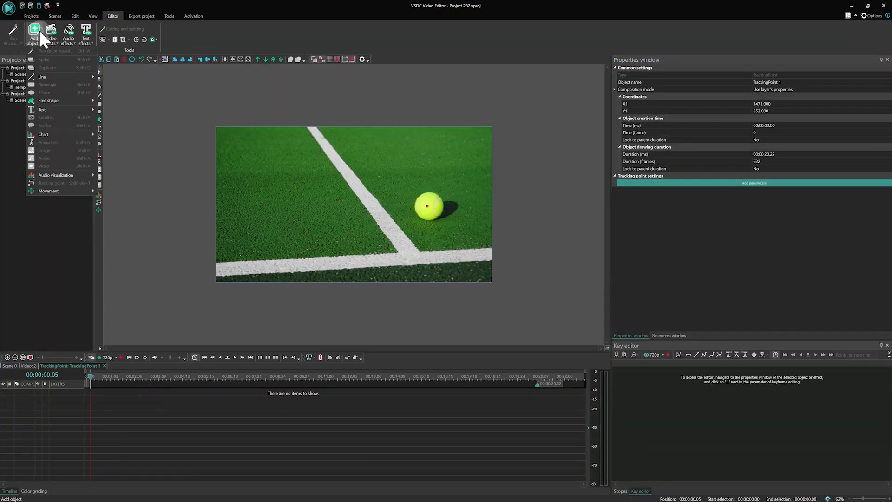
click(124, 199)
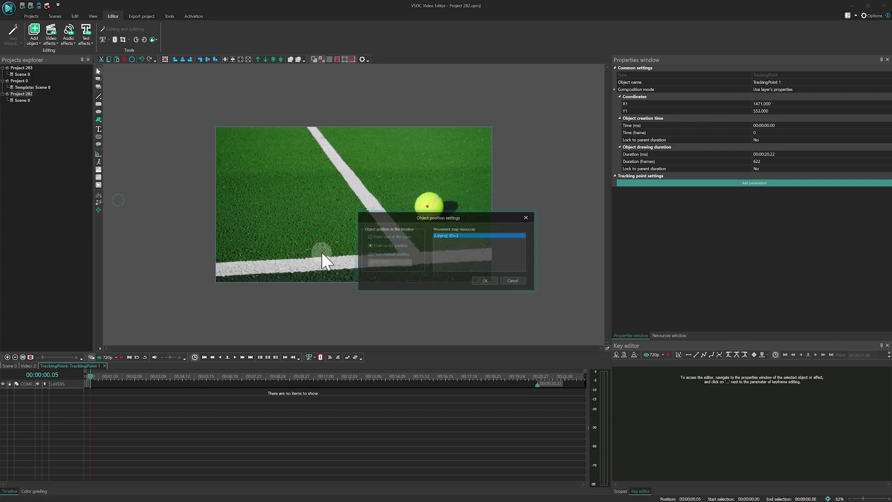
Step: Apply a Hue/Saturation/Value adjustment effect to the tennis-ball scene
click(482, 281)
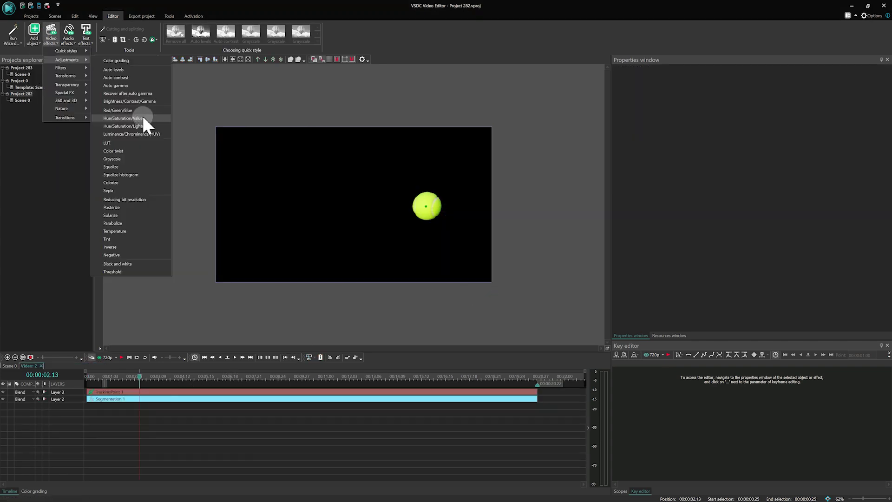
click(144, 115)
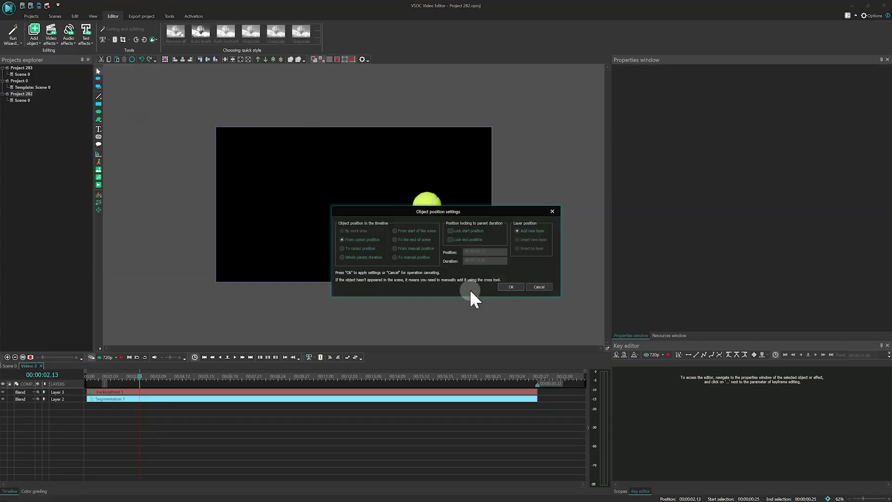
click(507, 289)
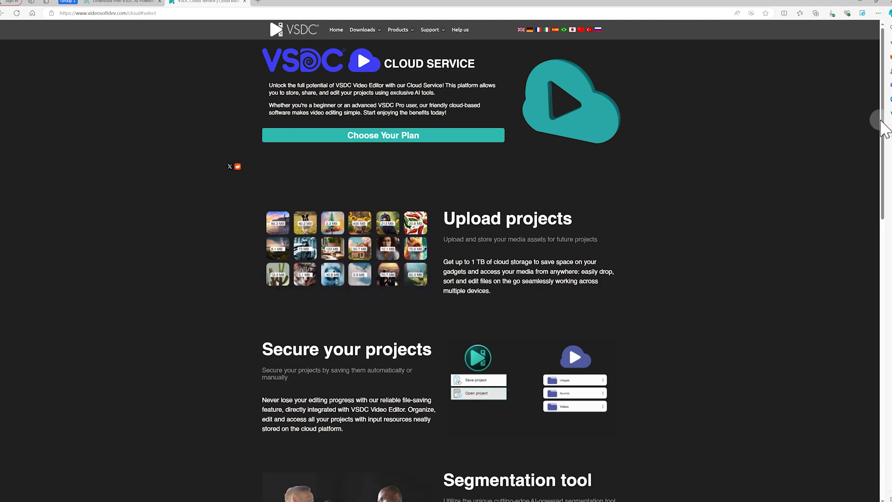
drag(884, 129, 884, 209)
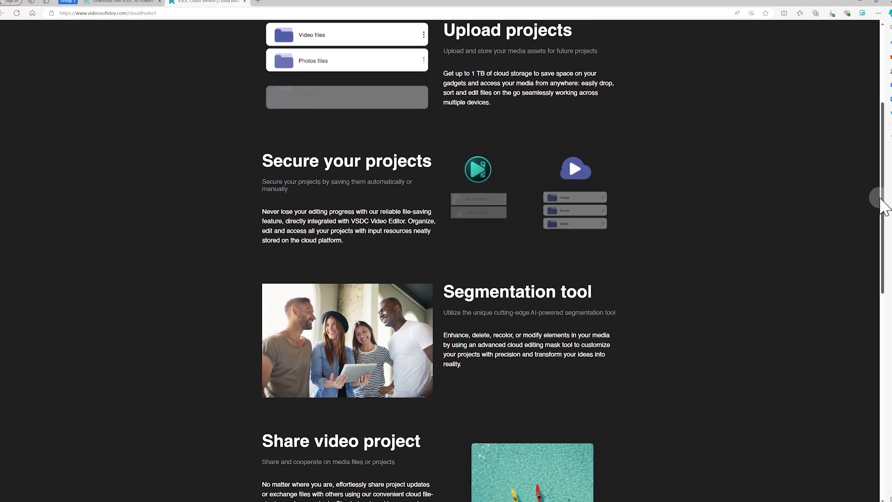
mouse_move(882, 206)
mouse_down()
mouse_move(850, 338)
mouse_move(846, 396)
mouse_up()
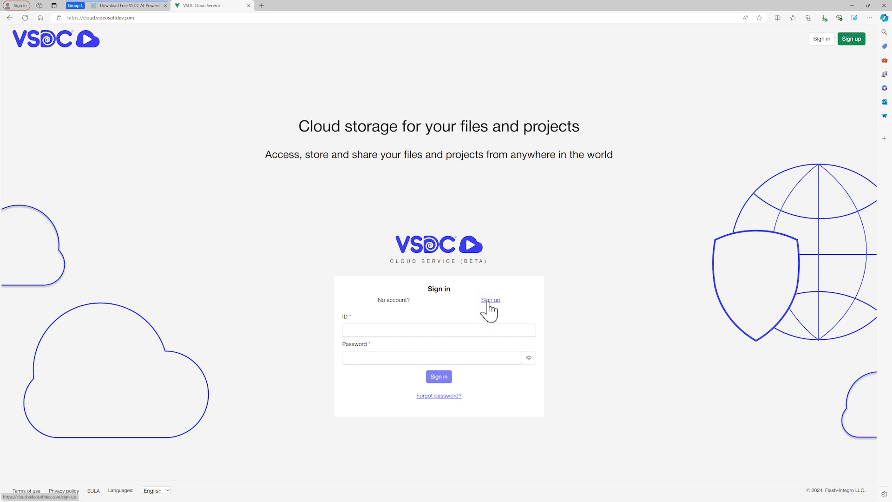
Step: Switch to account sign-up, then create folder NEW and upload back.mp4 into it
click(487, 300)
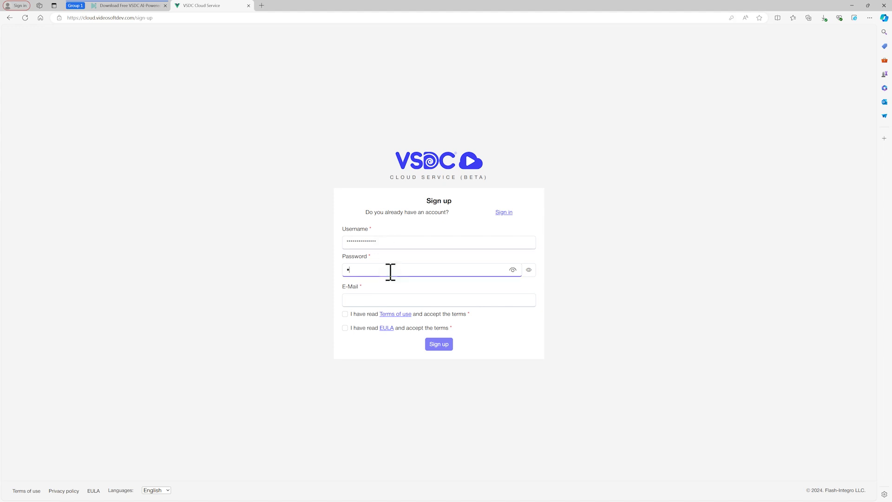
text(••••••••••)
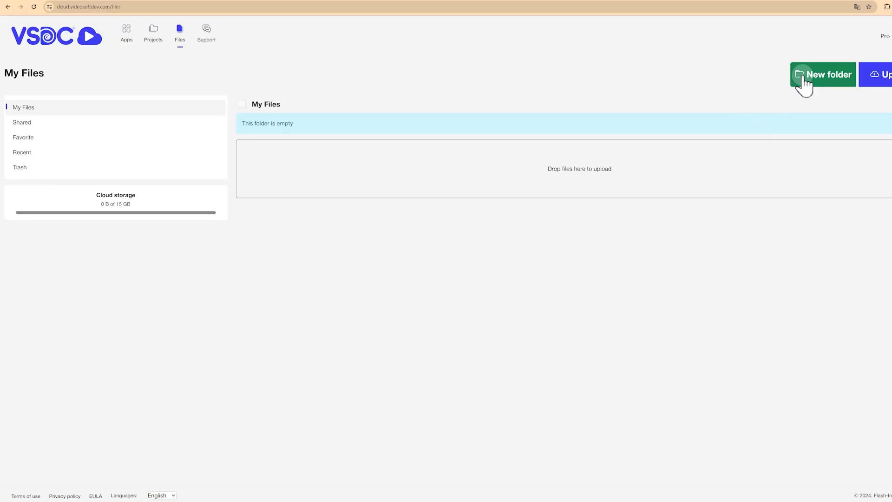
click(805, 77)
text(NEW)
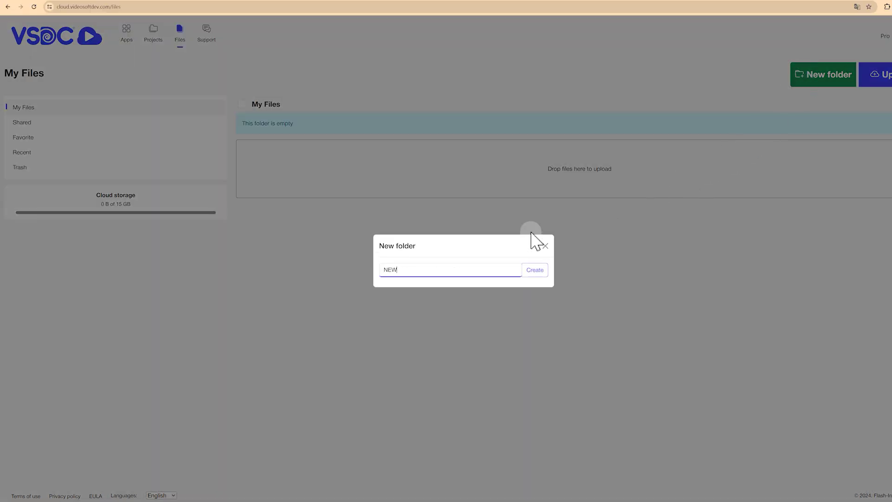
key(Return)
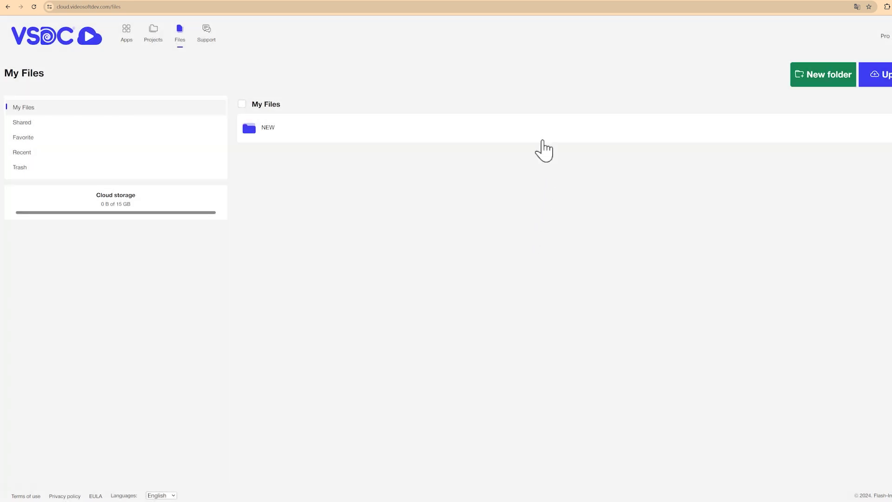
double_click(542, 141)
drag(339, 190, 342, 191)
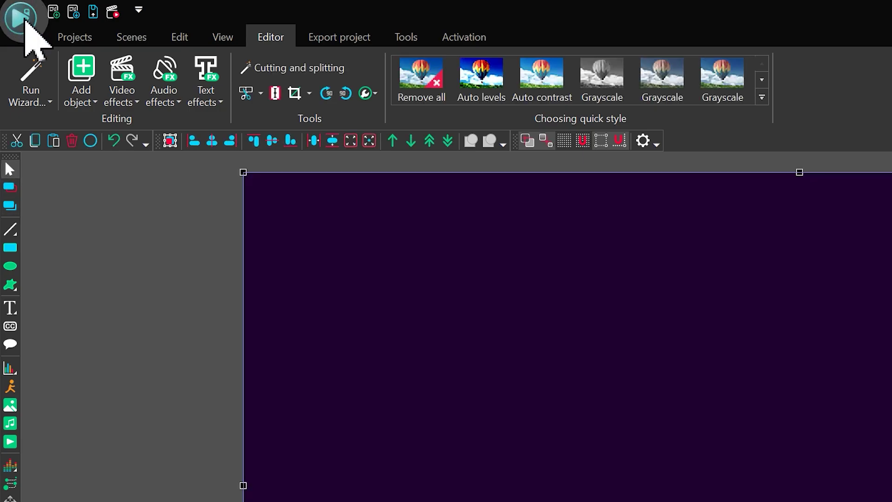
Step: Choose Cloud Save project as, enter the NEW cloud folder, and start naming the file 'project'
click(23, 18)
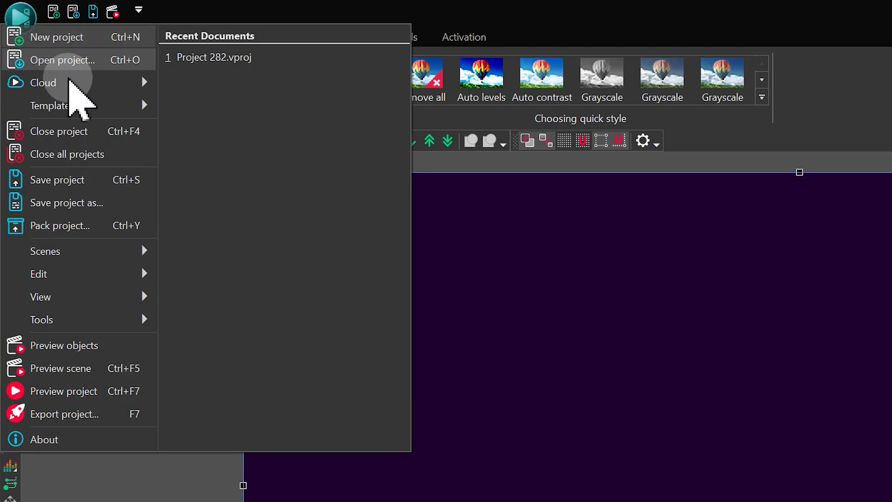
mouse_move(43, 82)
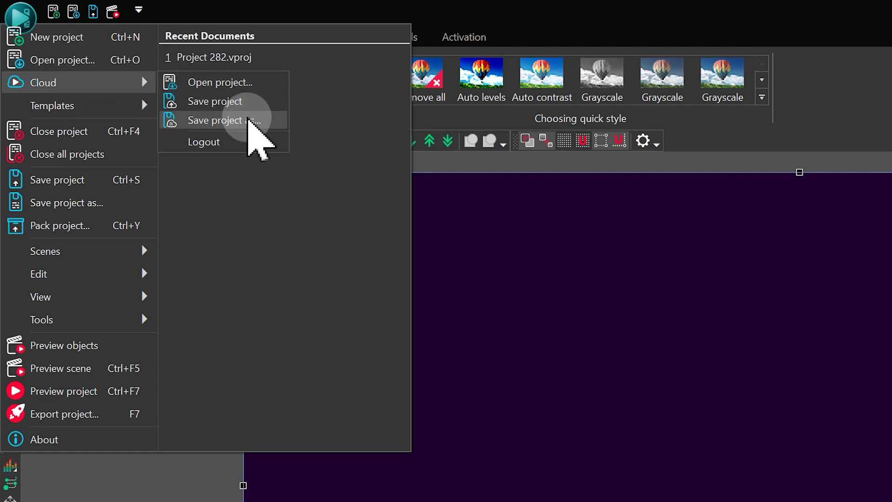
click(250, 122)
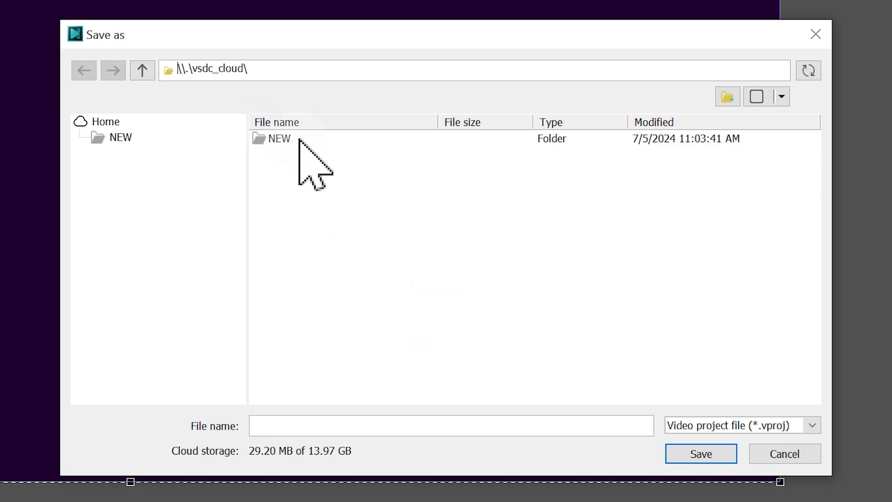
click(286, 138)
click(712, 461)
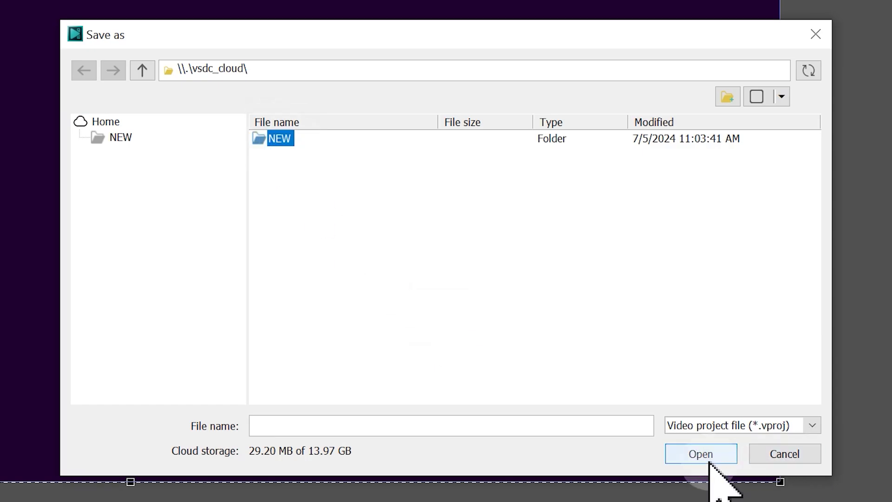
click(709, 459)
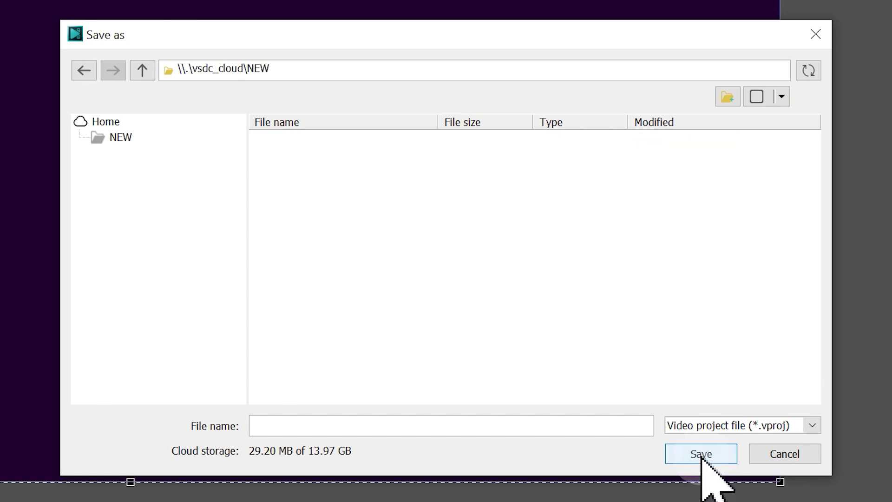
click(467, 425)
text(project)
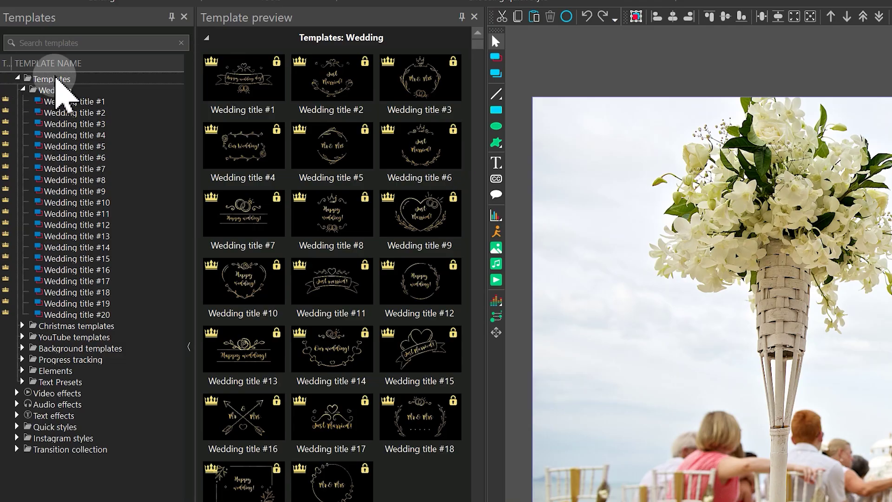
Step: Place the Wedding title #11 'Just married!' template on the timeline over the beach wedding footage
click(59, 81)
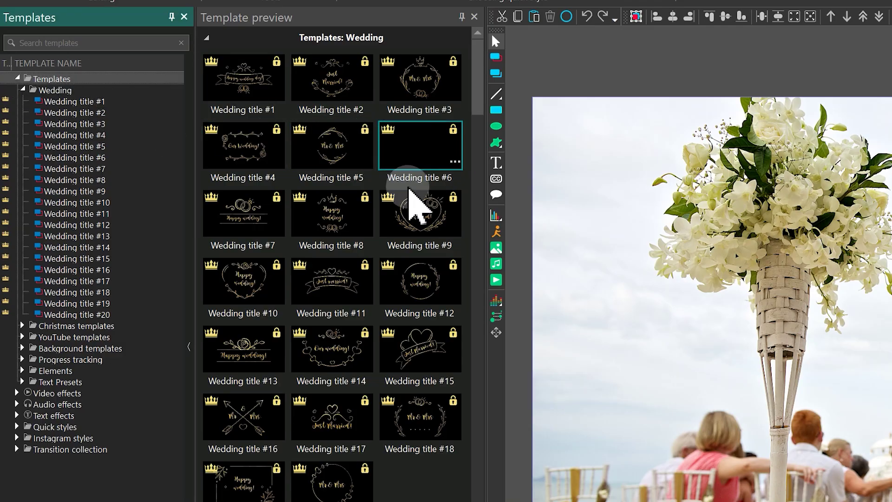
drag(331, 283, 302, 224)
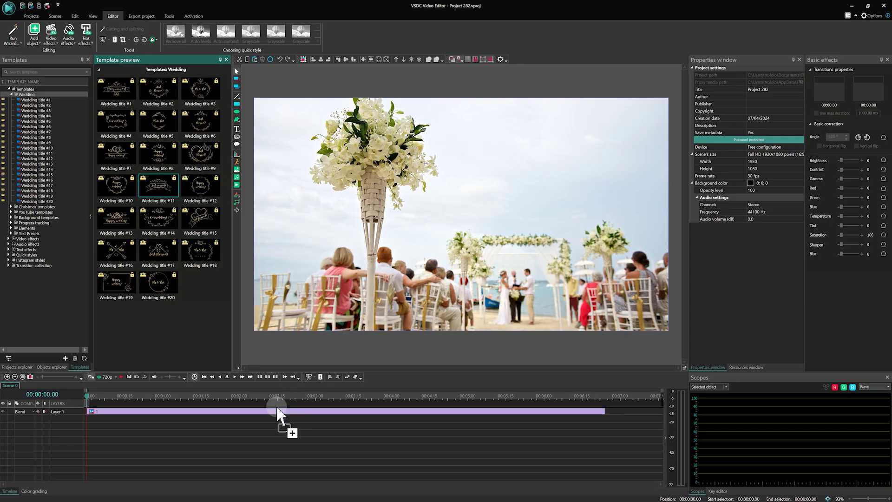
drag(265, 416, 266, 416)
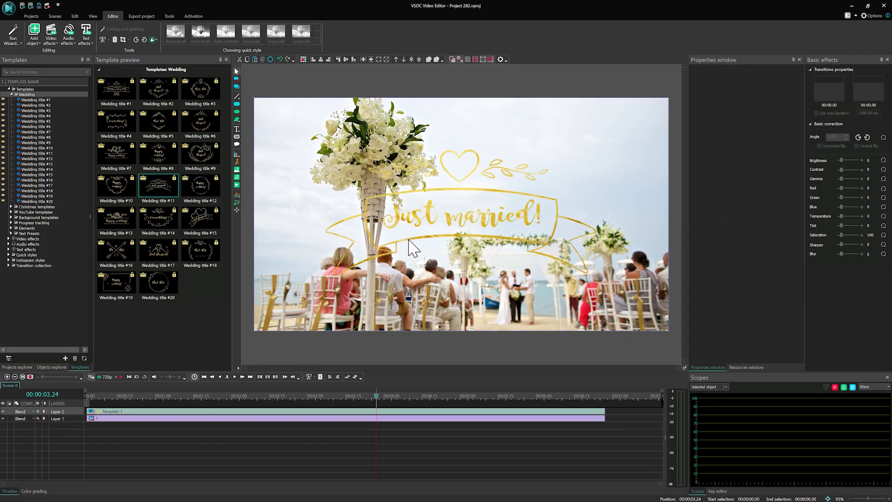
Step: View the $9 Wedding Video Templates checkout, then activate the Wedding title #11 template collection
right_click(163, 181)
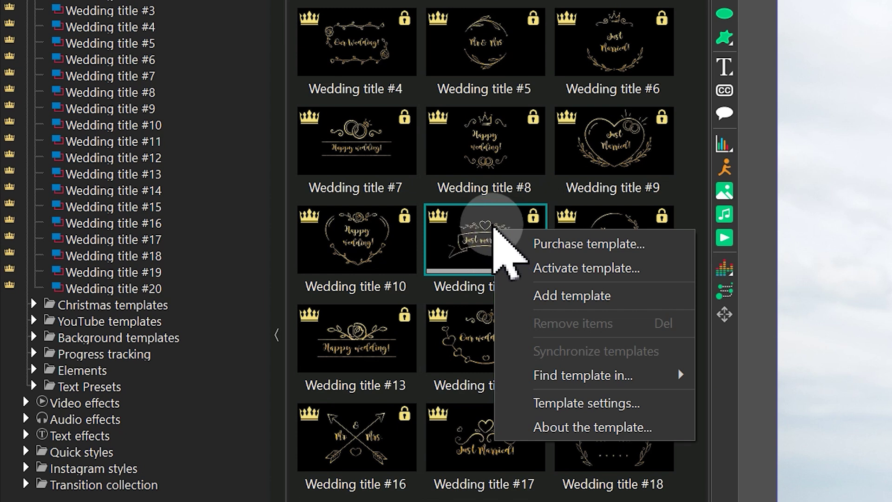
click(550, 245)
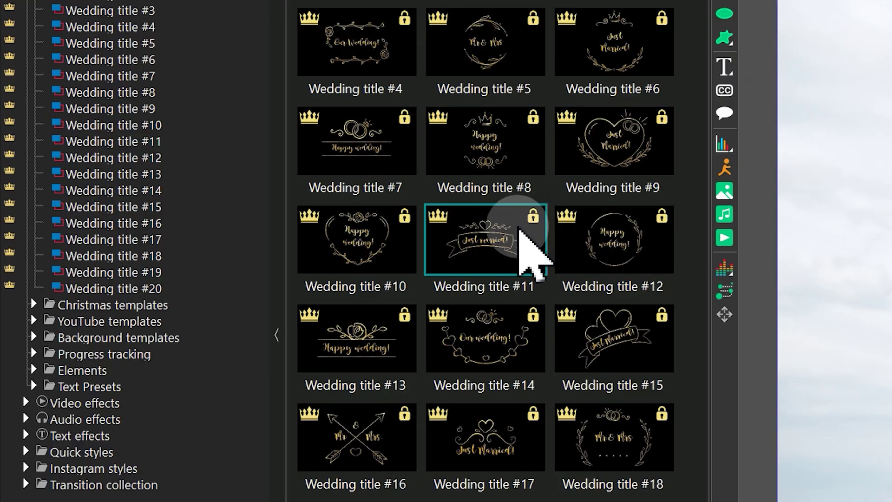
right_click(520, 225)
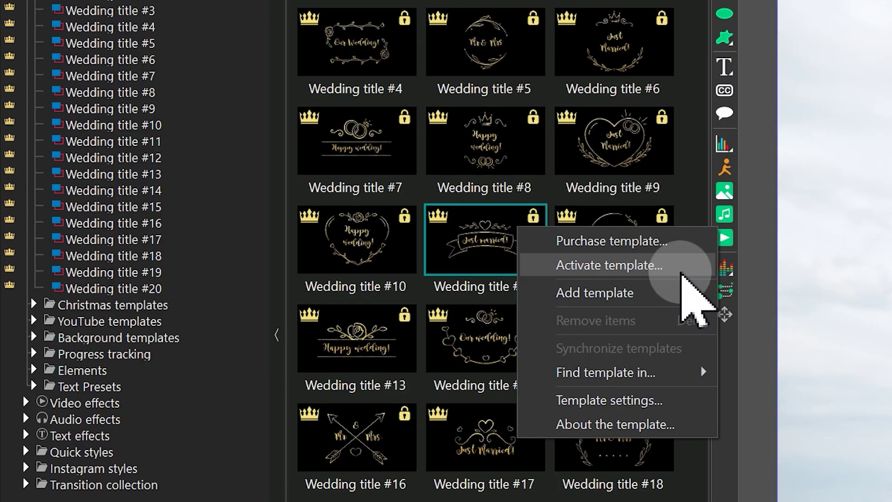
click(680, 268)
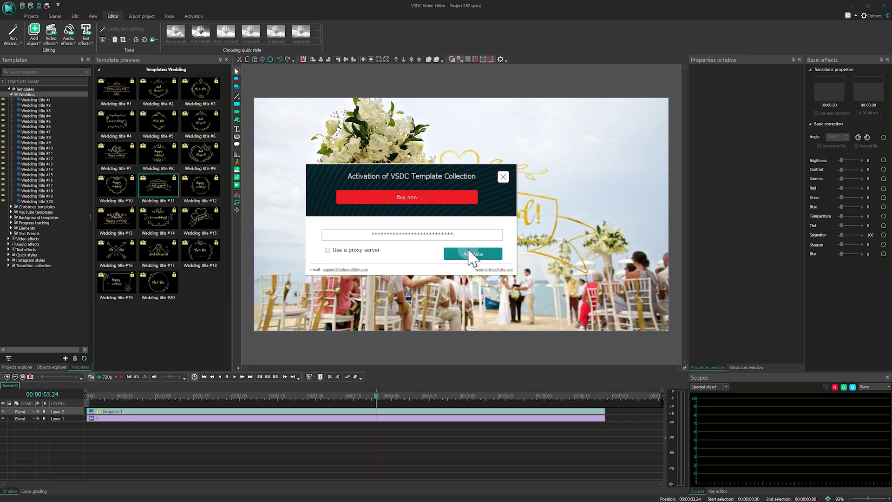
click(472, 255)
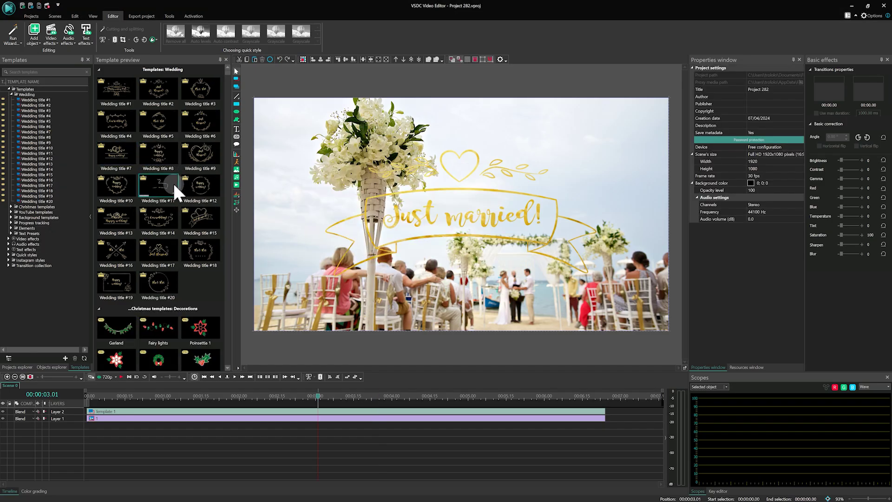
Step: Open the title template's sprite and change its text from 'Just married!' to 'Married!'
click(442, 217)
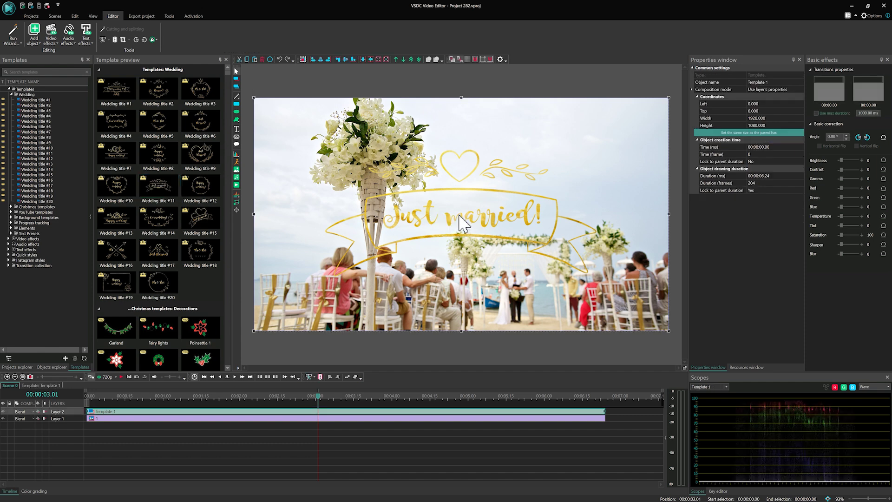
double_click(460, 216)
double_click(460, 221)
click(460, 217)
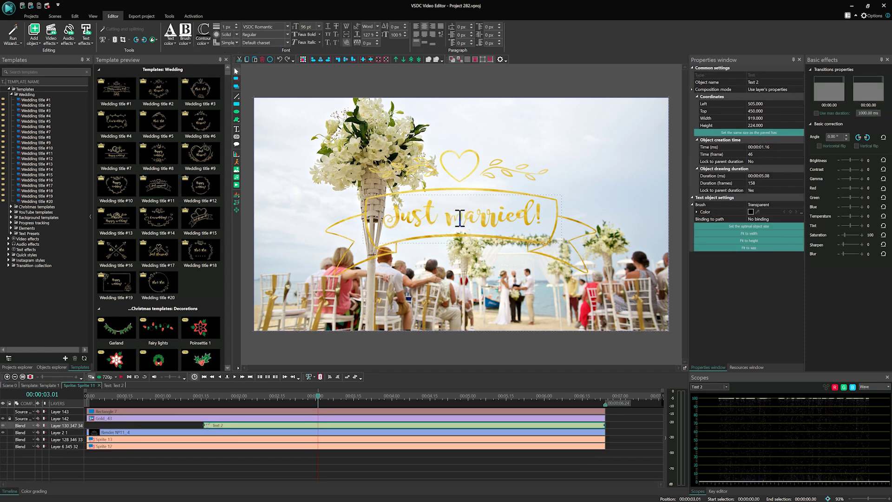
drag(542, 214, 399, 222)
text(M)
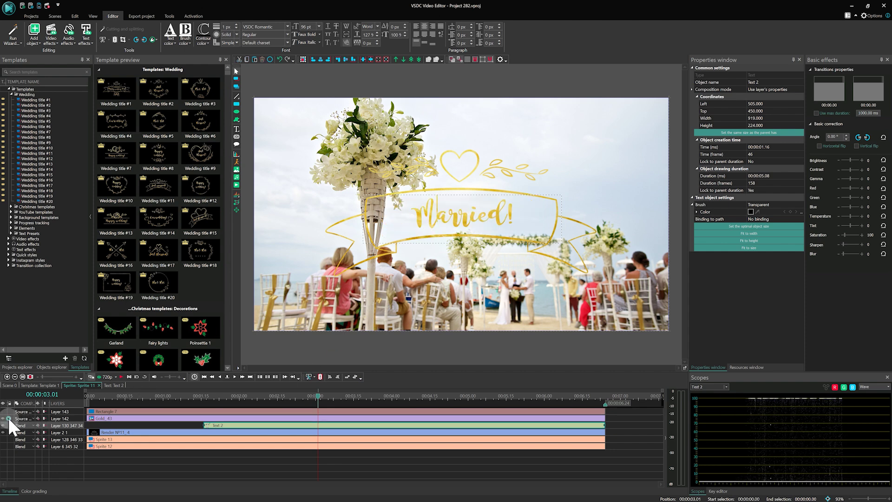
Step: Set the Gold_43 image's HSL 1 hue level to 100 to turn the title green
double_click(141, 419)
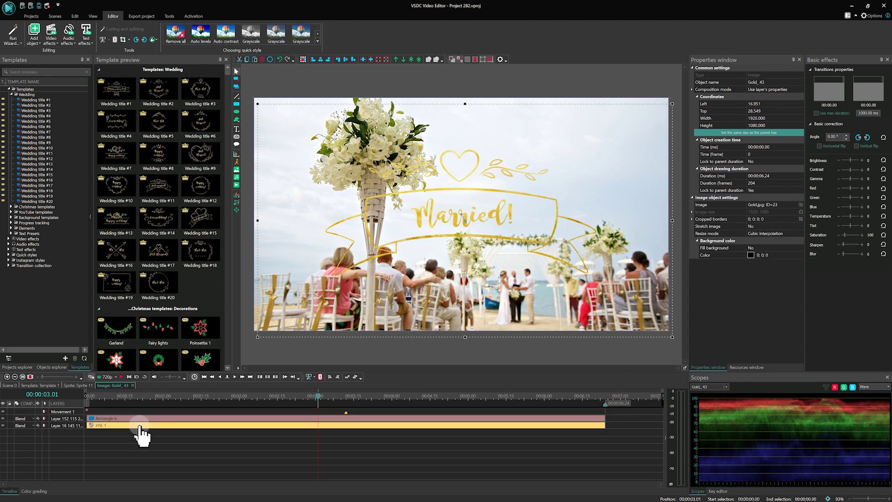
click(142, 425)
click(755, 177)
text(100)
key(Return)
click(751, 176)
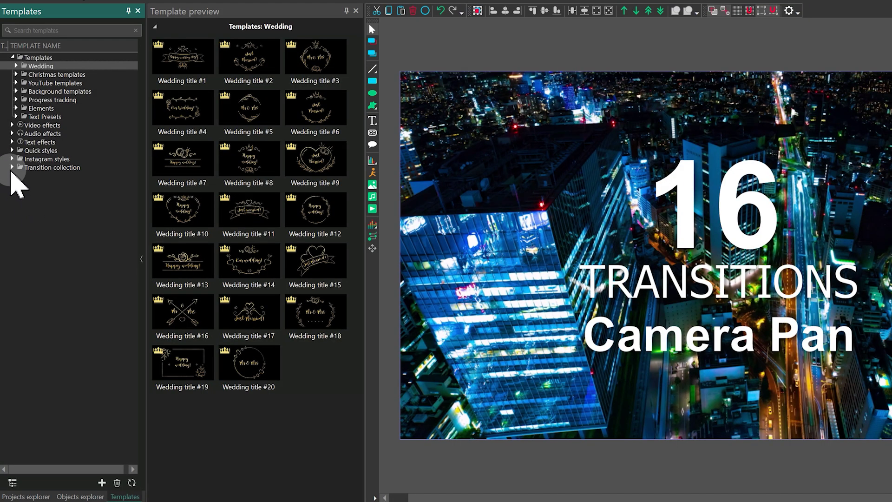
Step: Browse the transition collection categories and shift the green aurora clip near the playhead
double_click(14, 169)
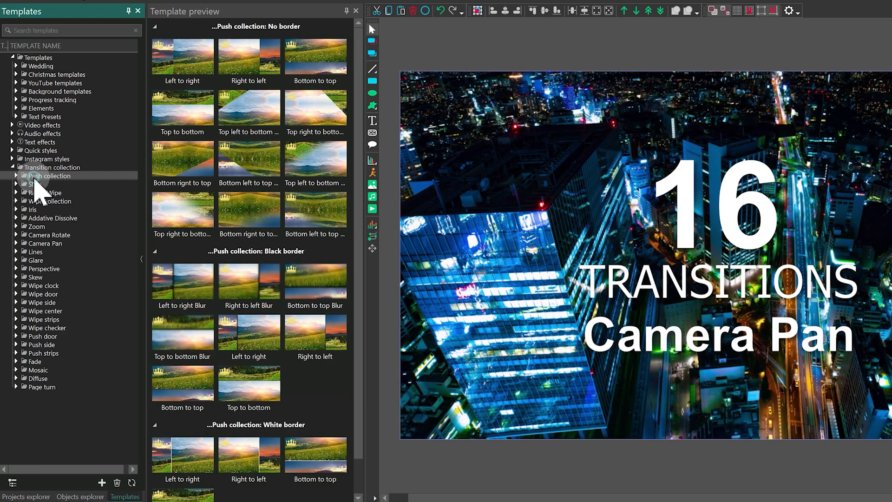
click(30, 185)
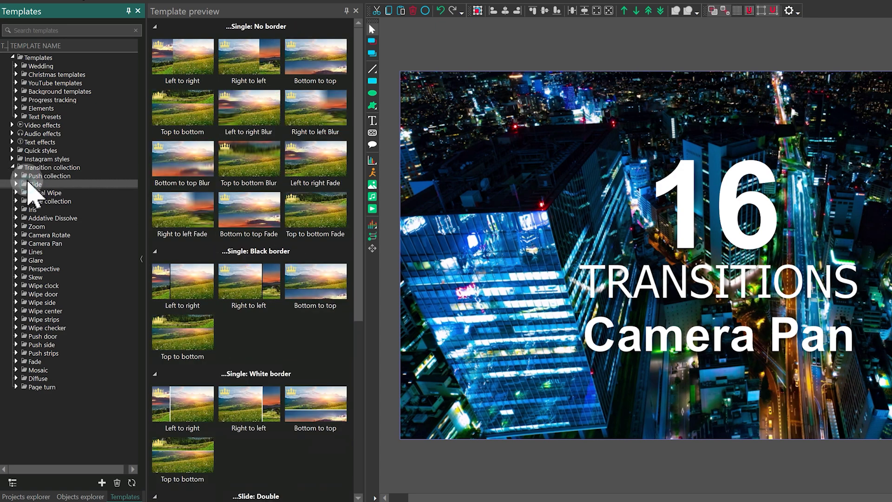
key(Down)
key(Down)
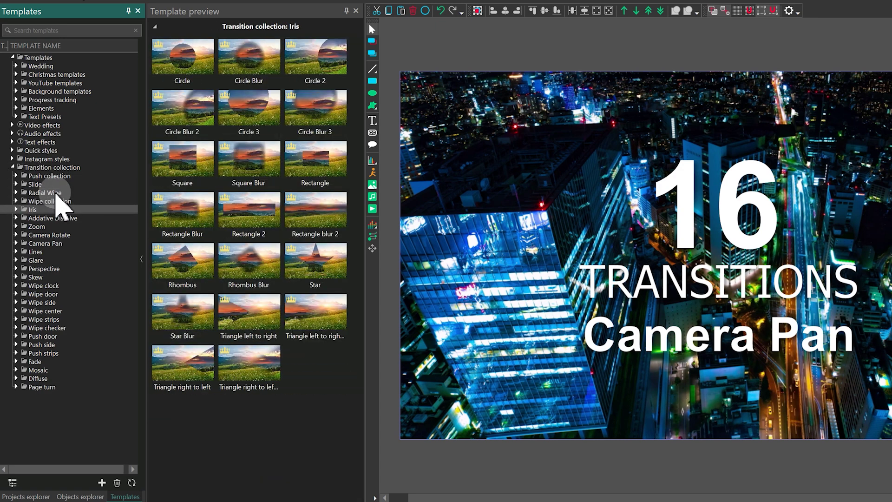
key(Down)
key(Down)
key(Down)
key(Down)
key(Down)
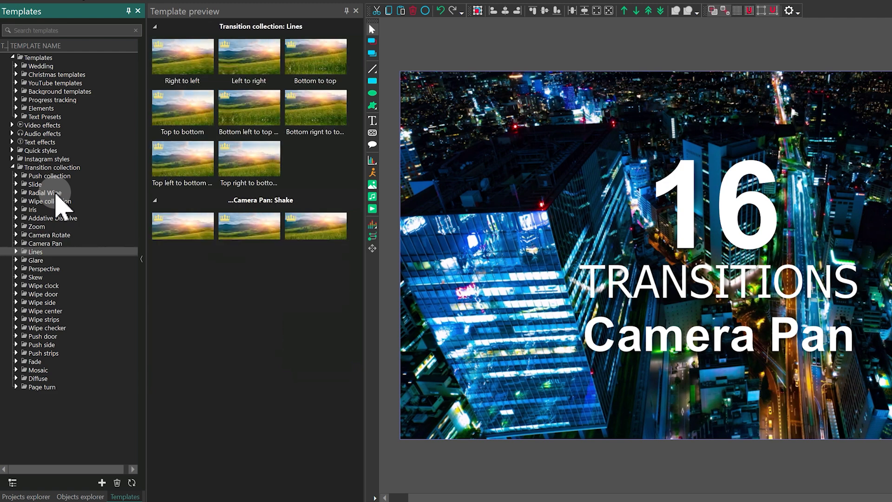
key(Down)
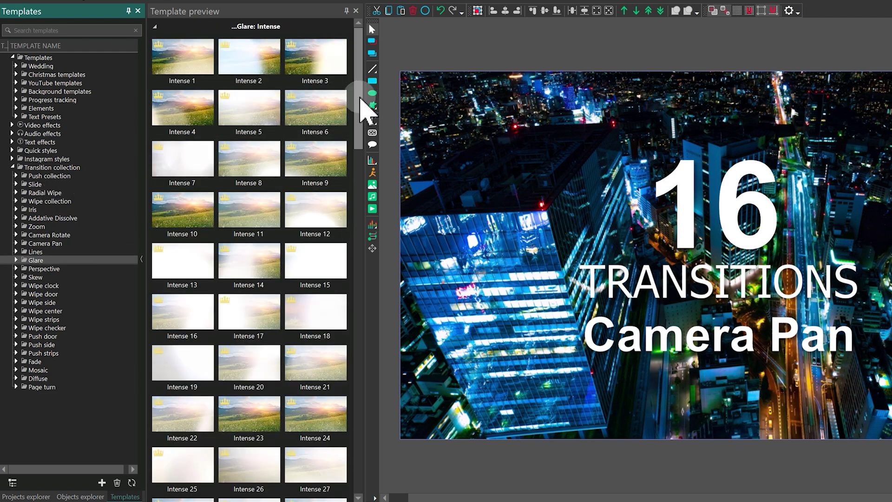
mouse_move(358, 112)
mouse_down()
mouse_move(311, 474)
mouse_move(339, 56)
mouse_up()
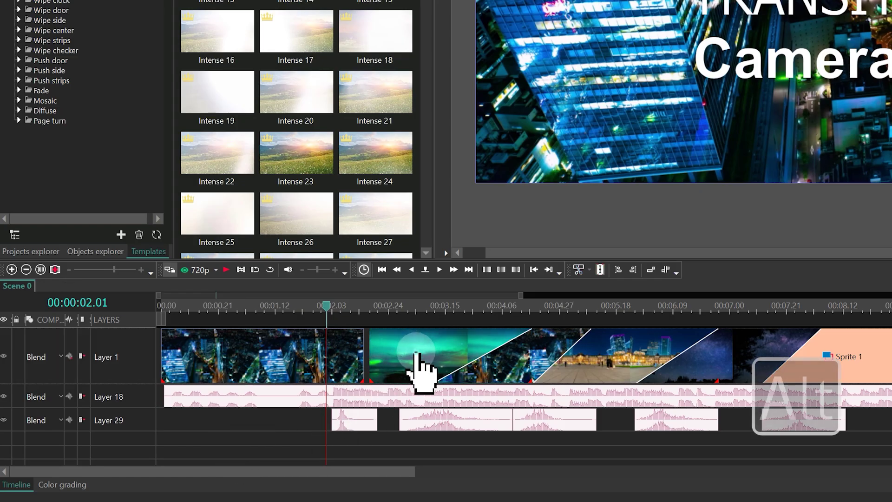
drag(422, 374, 377, 377)
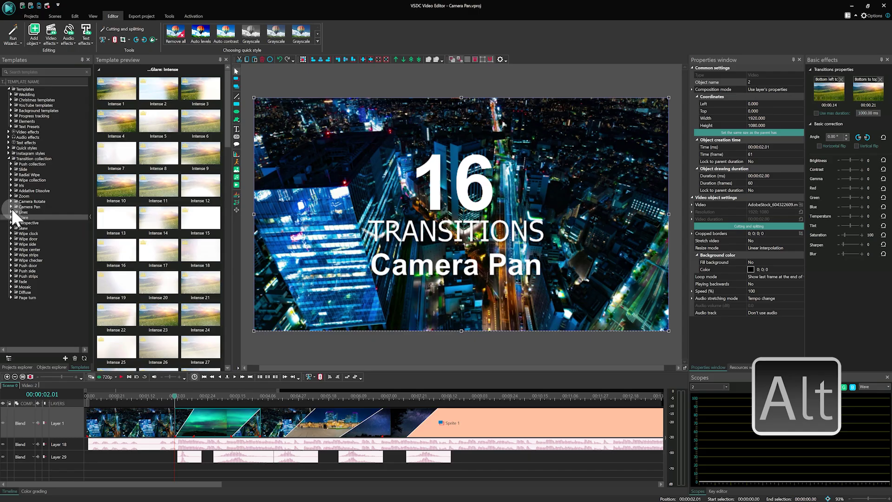
Step: Apply Camera Pan > Shake 'Right to left Shake' to the clip and play the preview
click(12, 206)
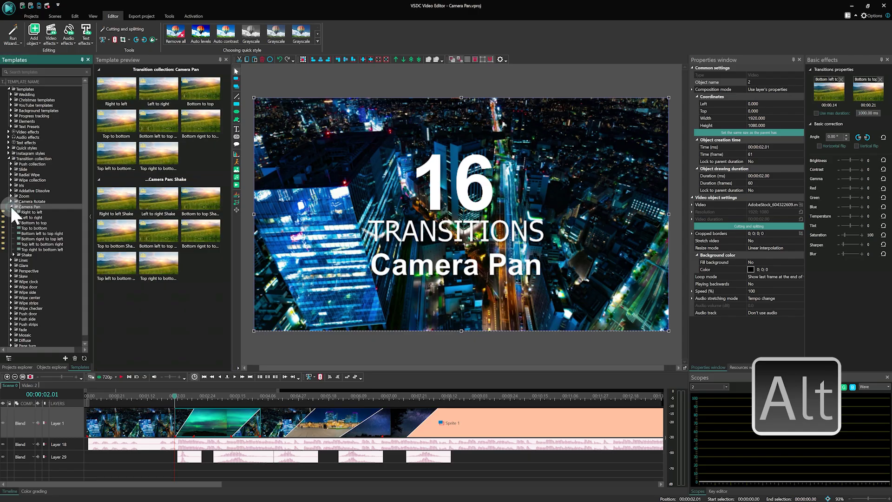
click(24, 251)
click(41, 260)
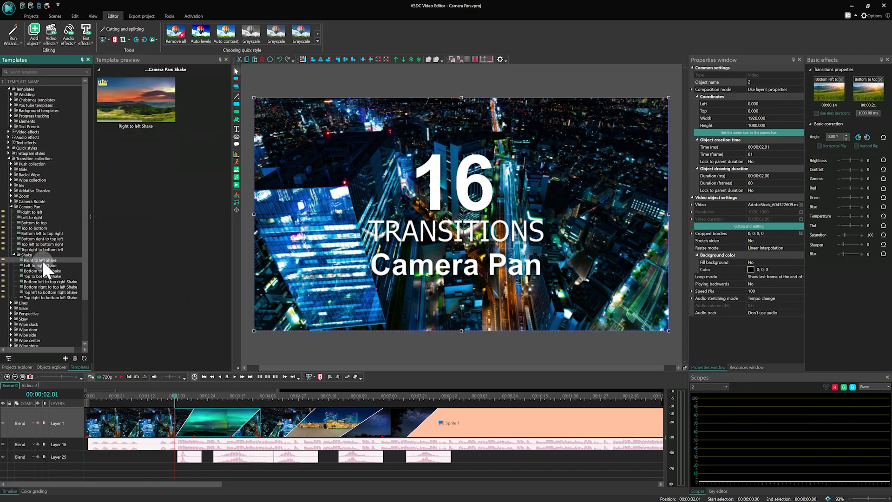
mouse_move(43, 261)
mouse_down()
mouse_move(178, 412)
mouse_move(189, 446)
mouse_move(211, 429)
mouse_move(198, 434)
mouse_up()
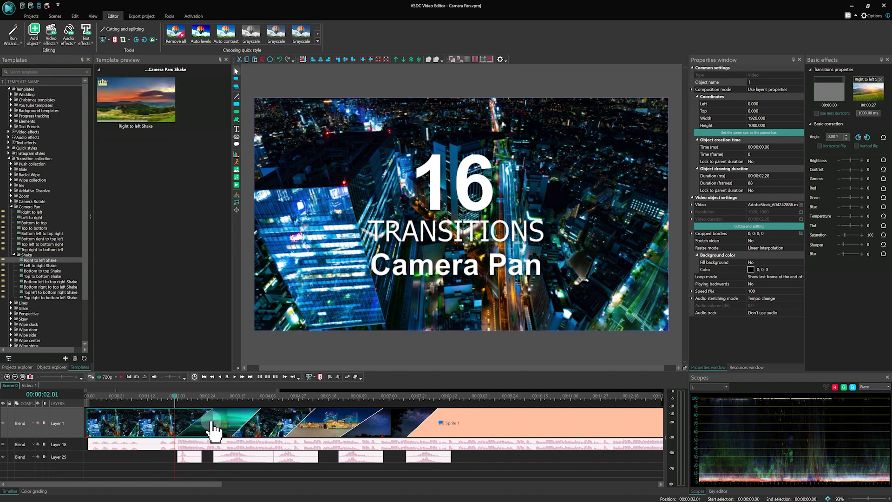
key(space)
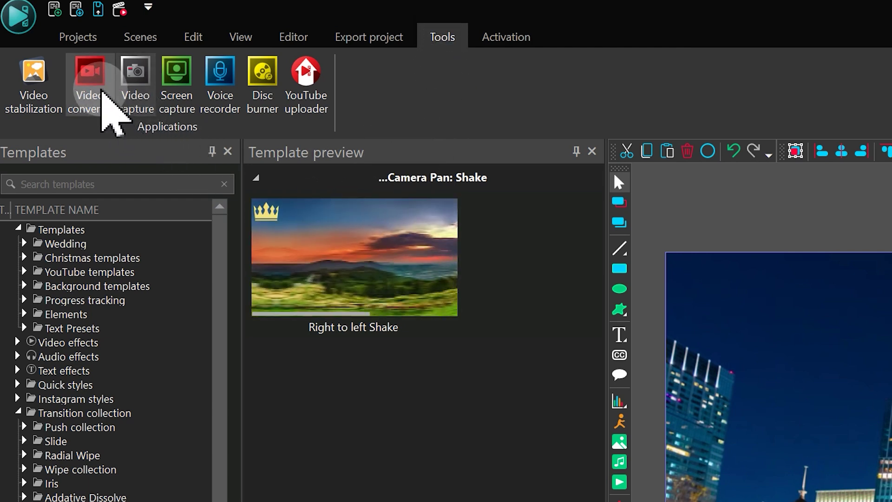
Step: Load soft 3, Camera Pan and Lines .vproj files into the maximized Video converter and export
click(101, 91)
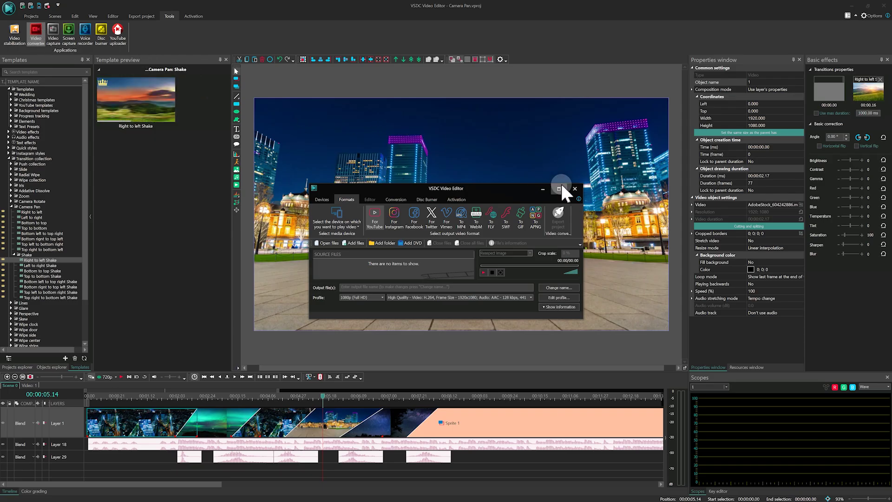
click(560, 188)
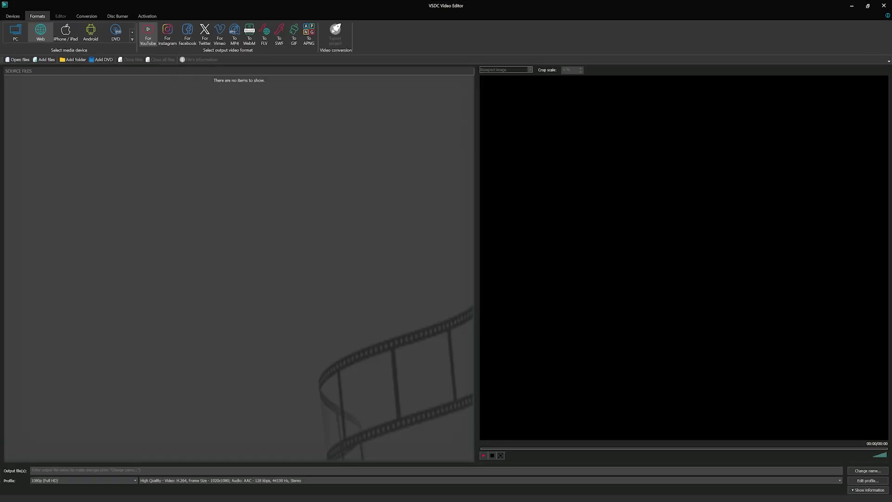
drag(504, 195, 474, 145)
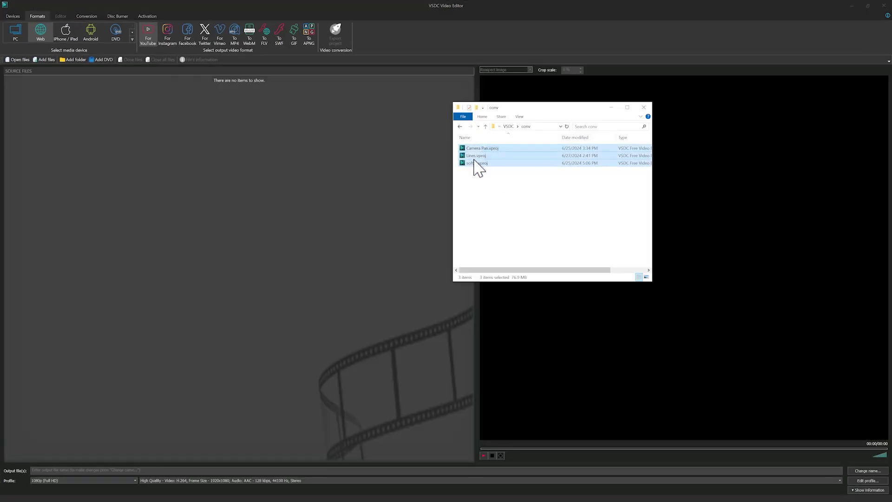
drag(290, 165, 285, 167)
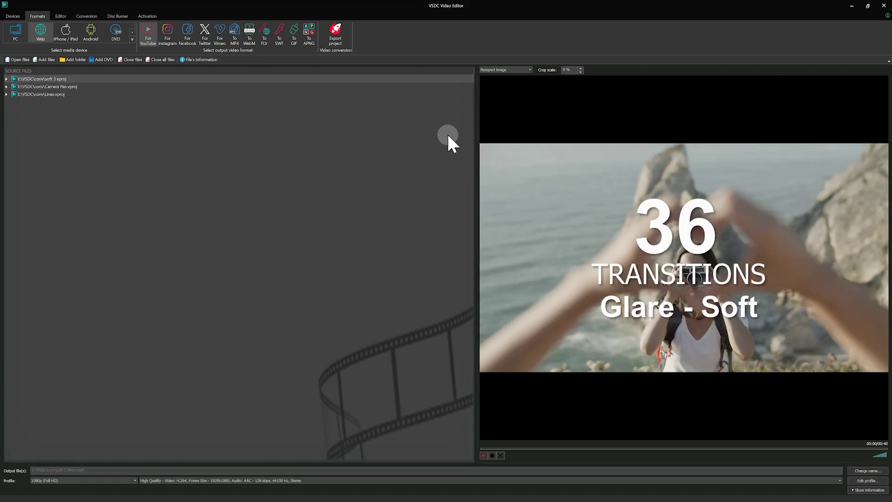
click(863, 479)
click(504, 350)
click(332, 32)
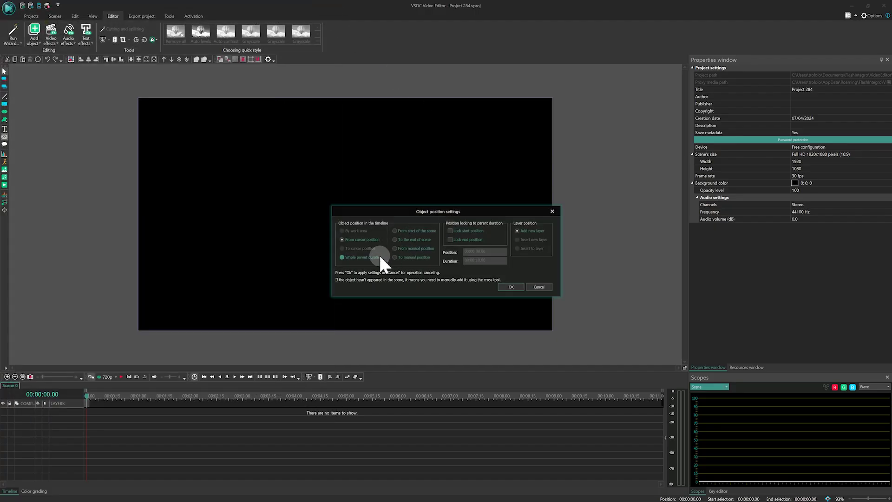
Step: Confirm the subtitles object's position and draw its area across the frame
click(511, 286)
drag(170, 140, 523, 300)
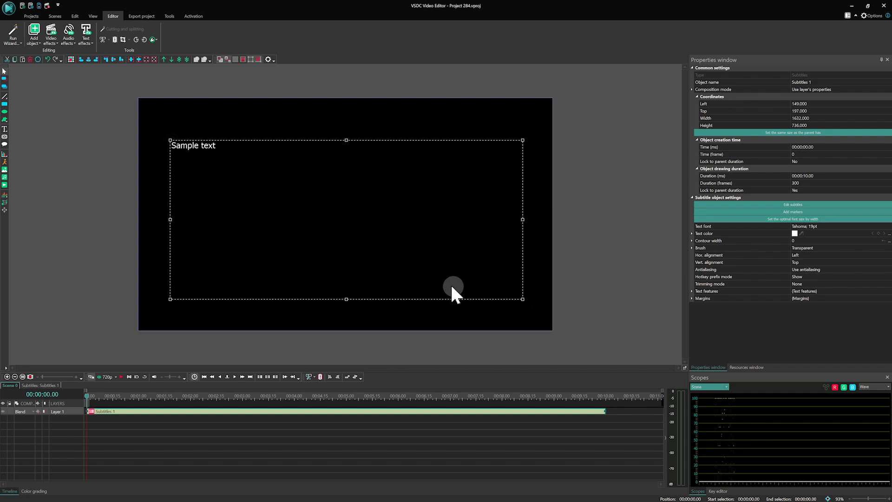
click(762, 206)
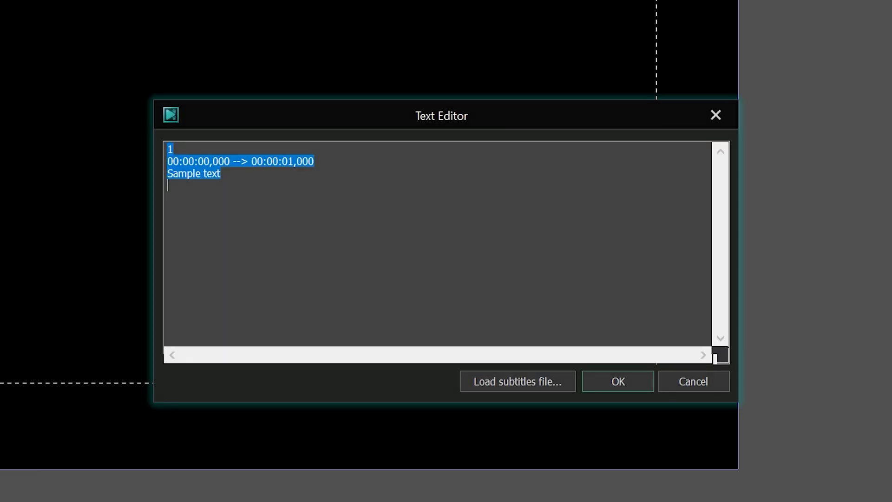
Step: Paste a copy of the subtitle block as block 2, starting at 00:00:01
click(216, 198)
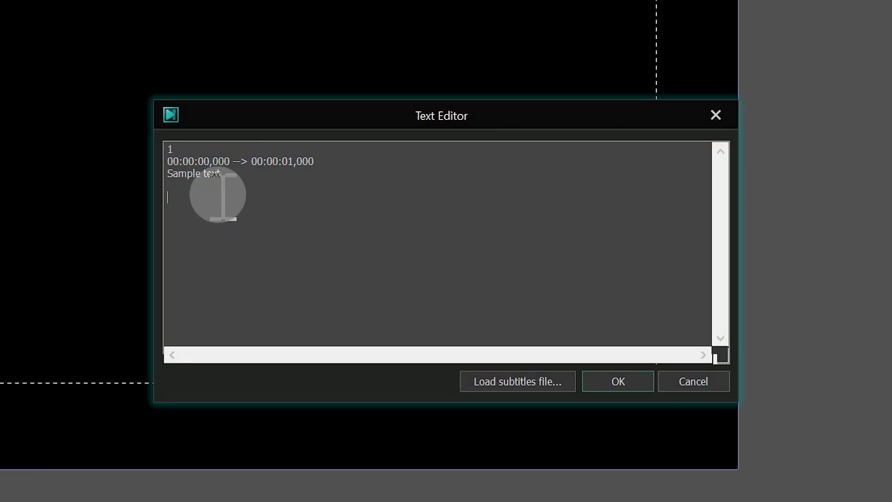
text(1 00:00:00,000 --> 00:00:01,000 Sample text)
double_click(169, 199)
text(2)
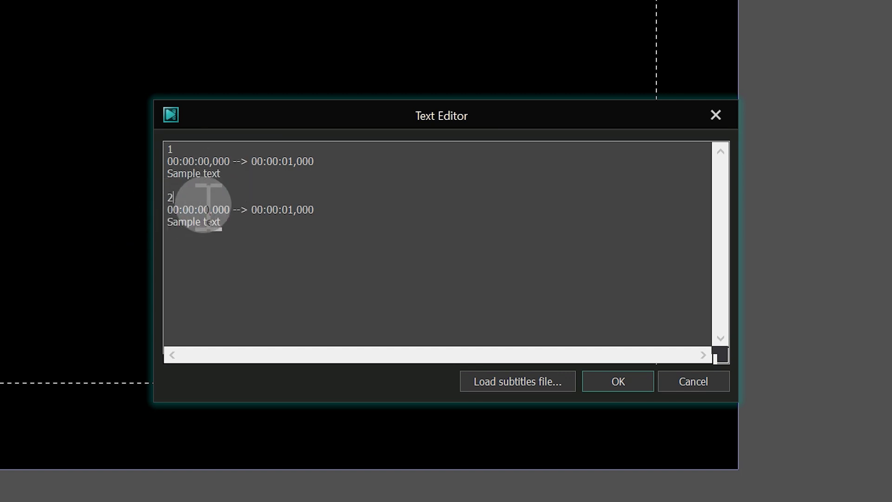
double_click(208, 209)
text(01)
double_click(287, 209)
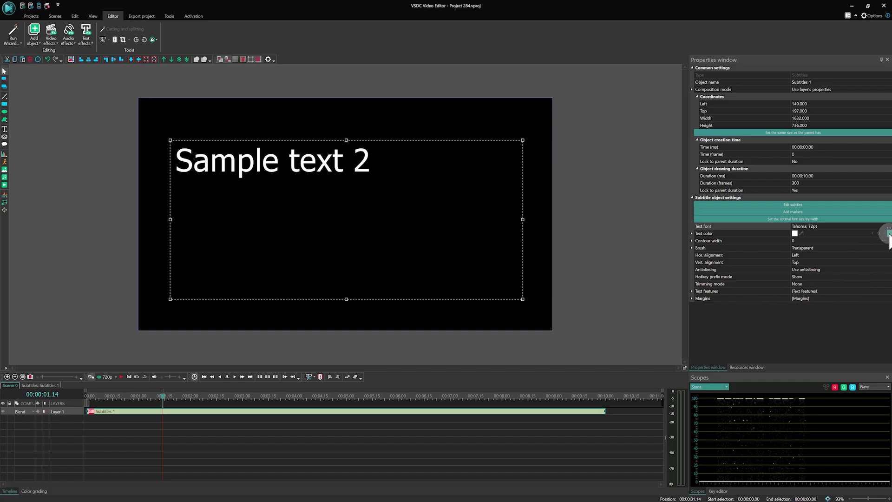
Step: Keyframe the subtitle's text colour and set it to red
click(888, 233)
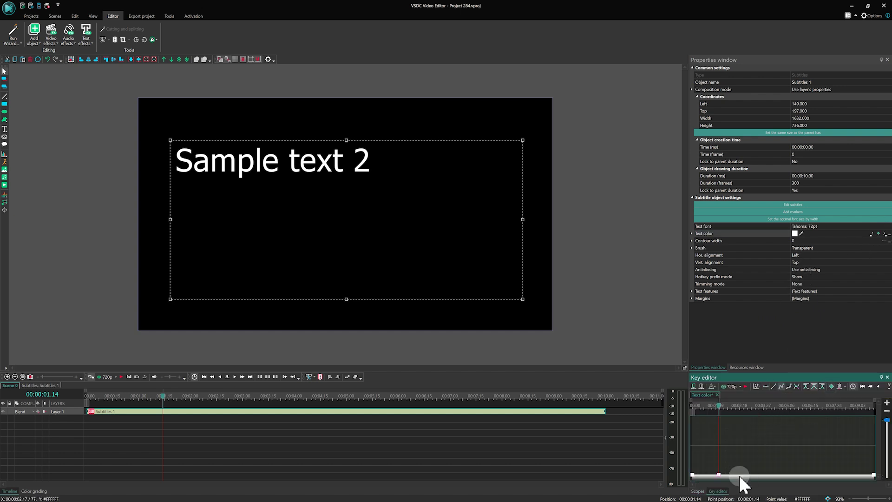
double_click(720, 477)
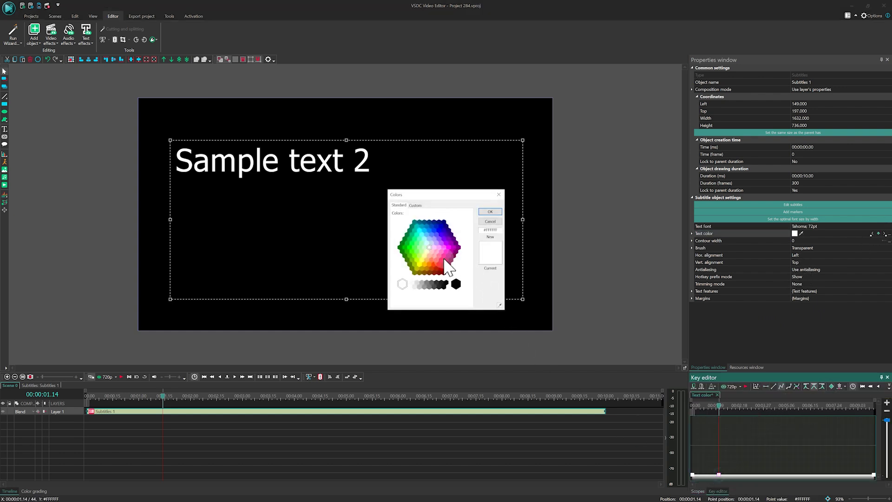
click(439, 263)
click(488, 211)
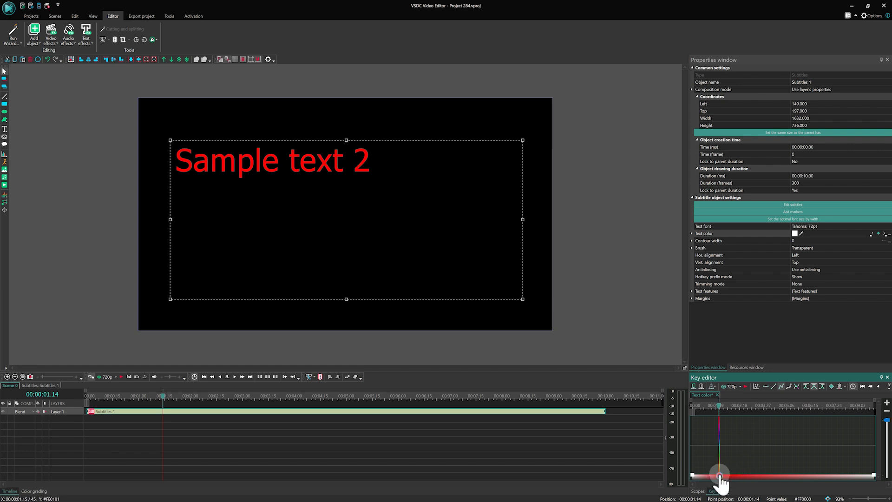
Step: Set the contour colour to white, then add a key point that turns it blue
click(795, 261)
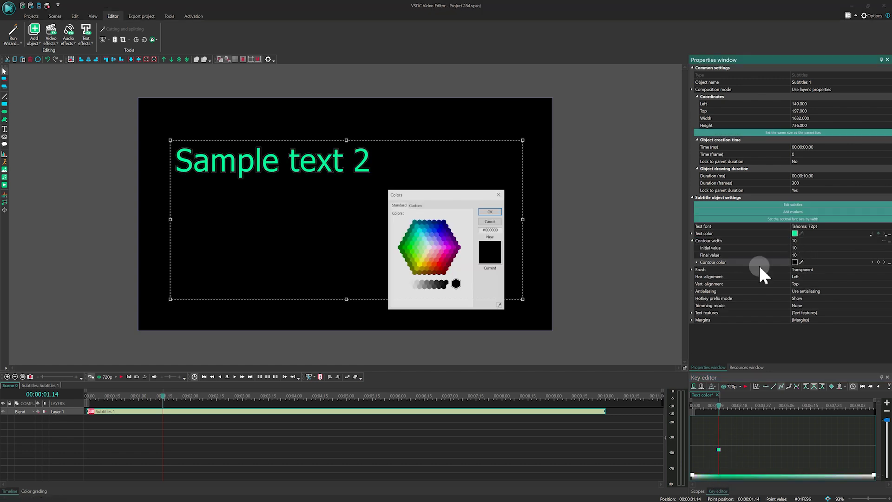
click(429, 248)
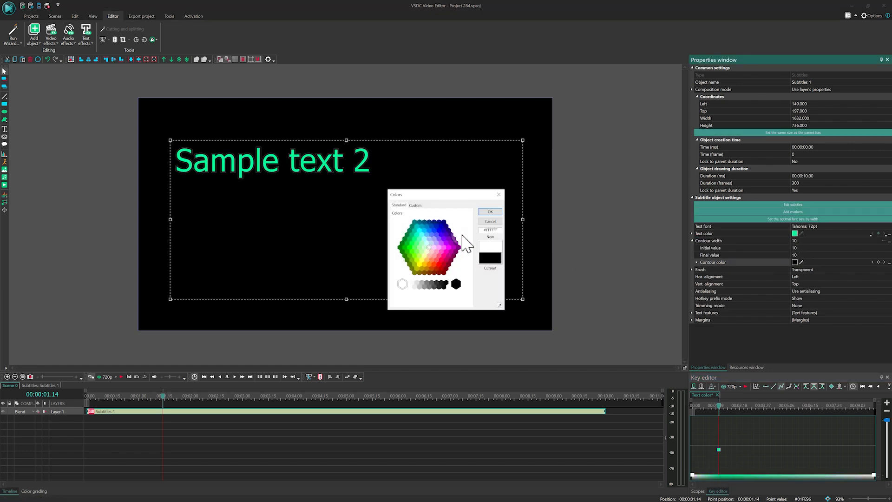
click(482, 211)
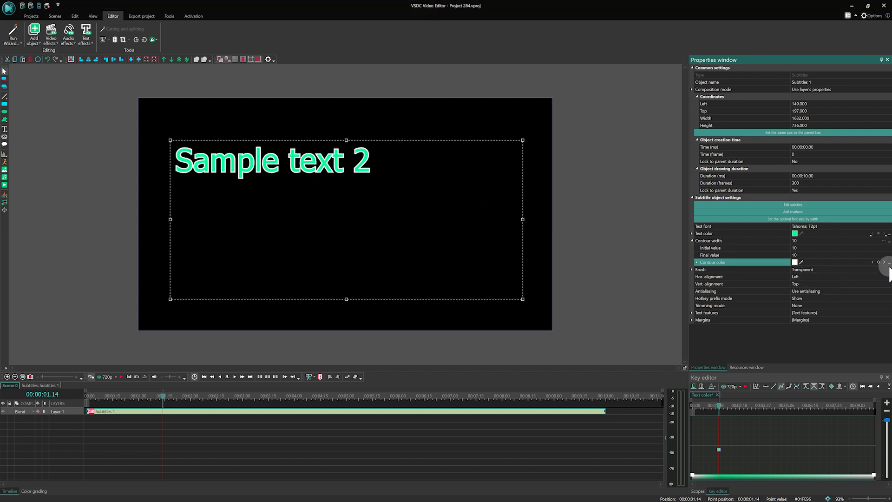
click(872, 262)
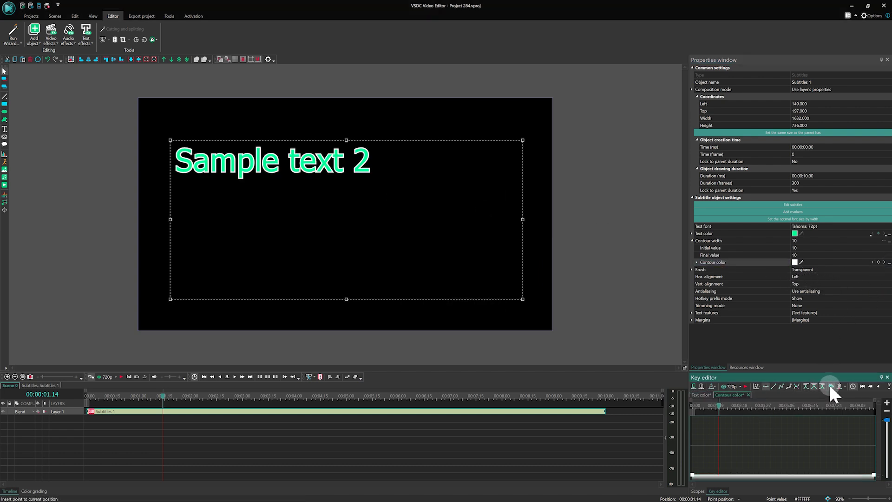
click(717, 476)
double_click(718, 474)
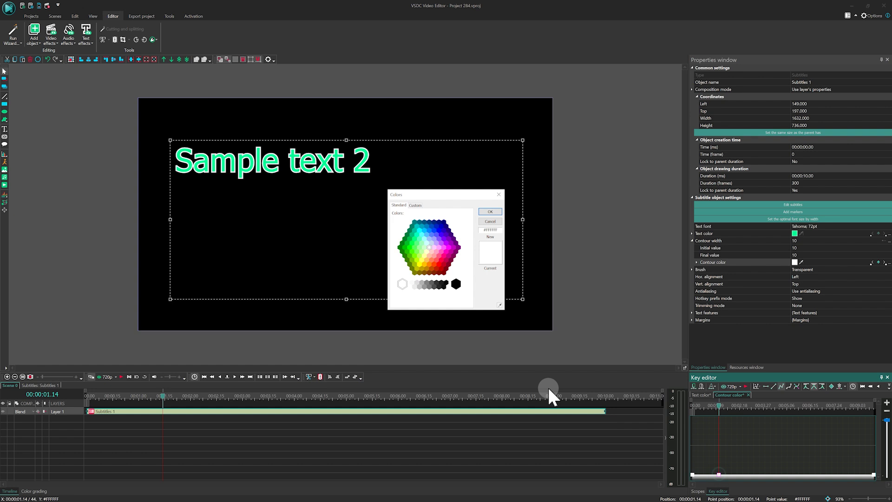
click(442, 234)
click(490, 211)
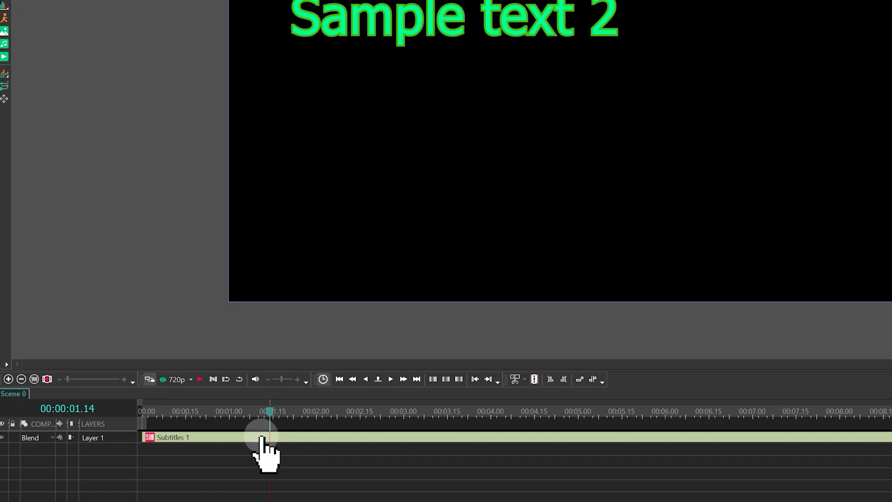
right_click(160, 412)
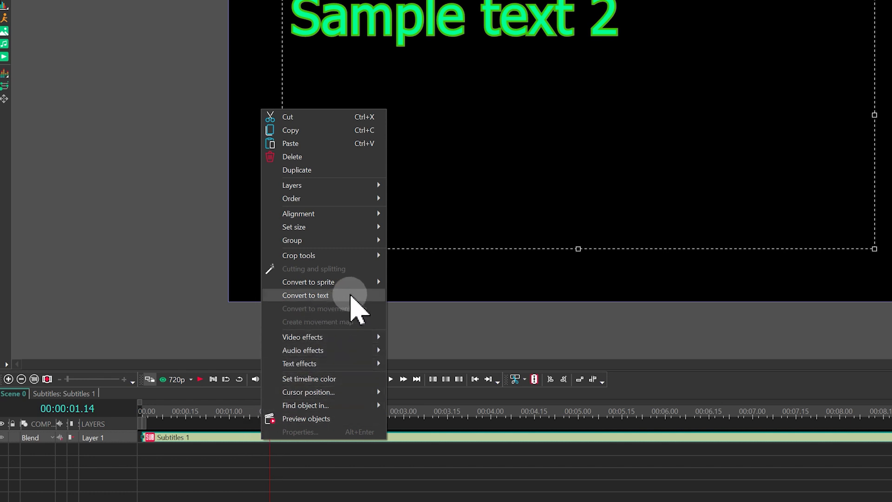
Step: Convert Subtitles 1 into Text 1 and Text 2, hide Layer 1, and scrub back to the first text
click(350, 298)
click(430, 246)
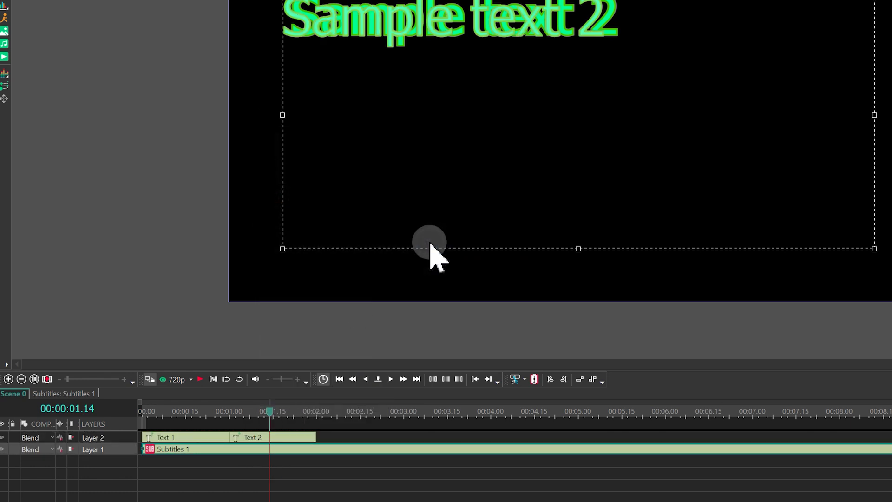
click(7, 462)
drag(189, 412, 255, 412)
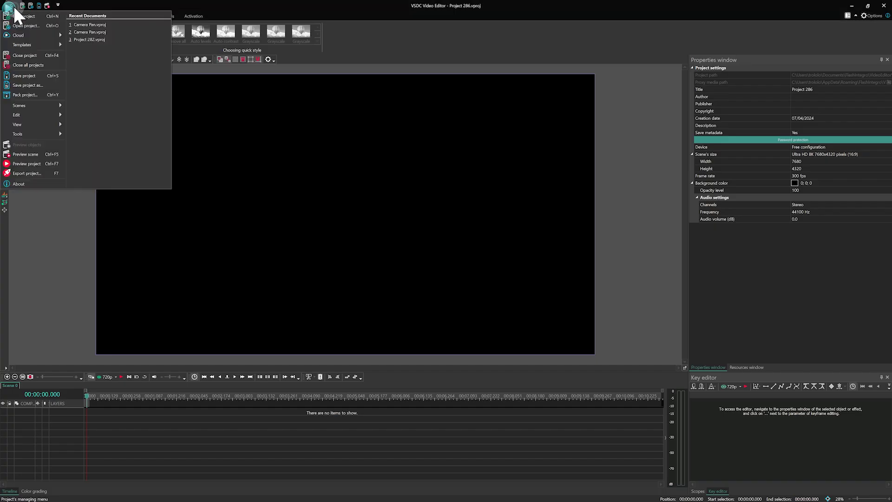
Step: Create Project 287 with Ultra HD 8K 7680x4320 resolution and a 300 fps frame rate
click(25, 14)
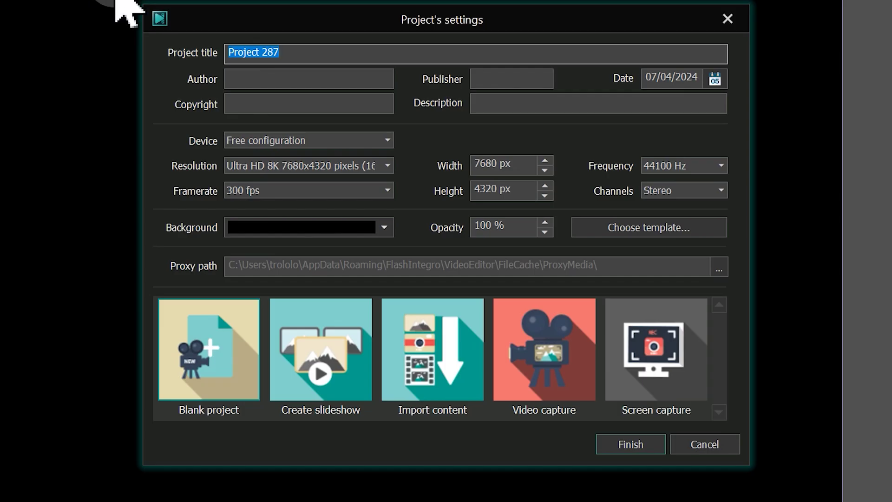
click(368, 169)
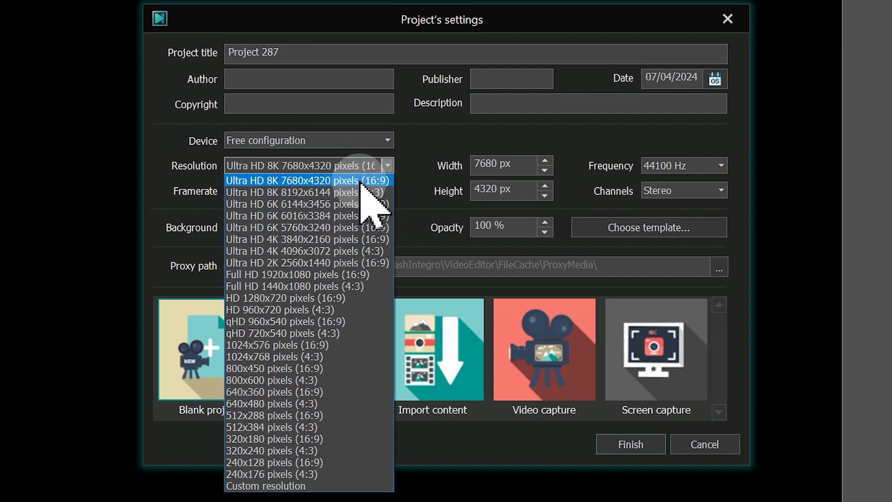
click(382, 182)
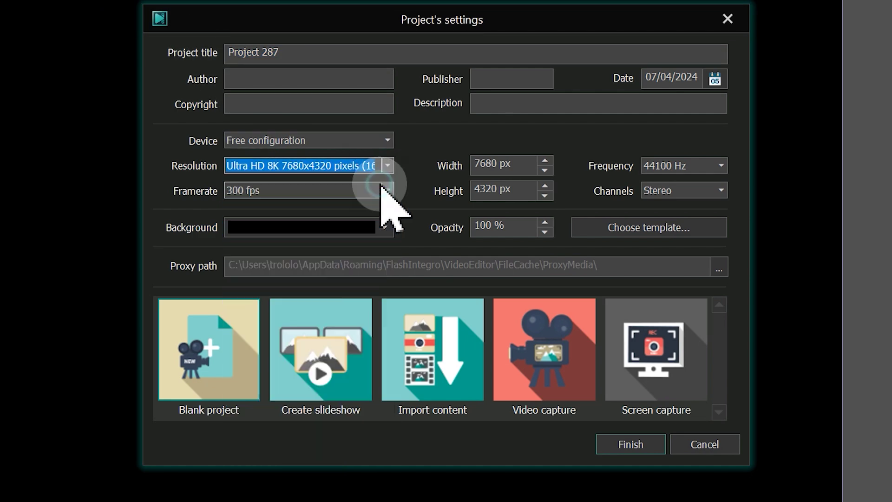
click(385, 190)
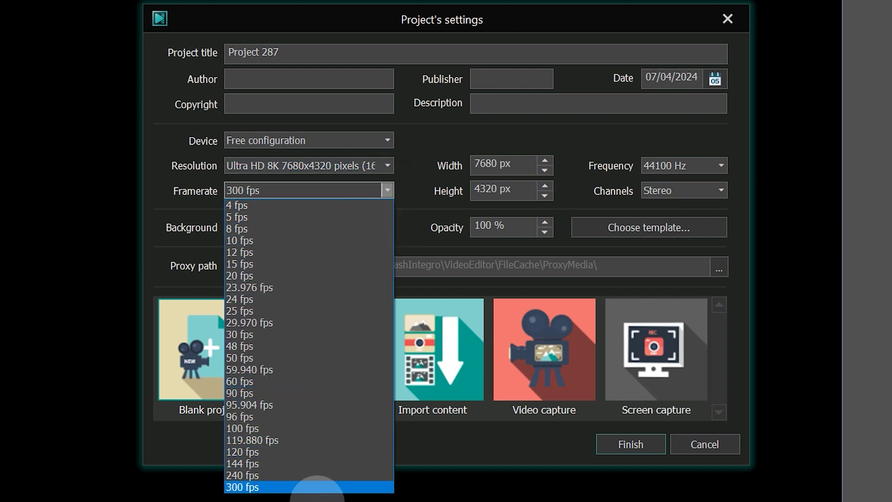
click(342, 487)
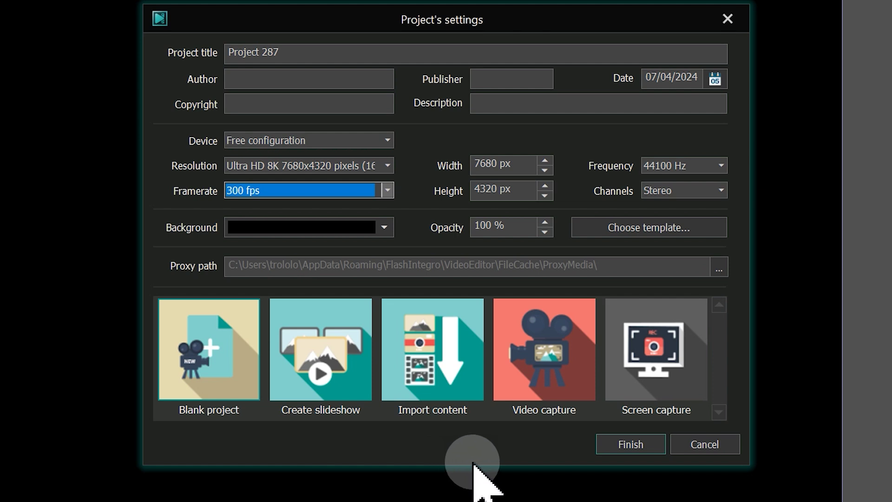
click(388, 191)
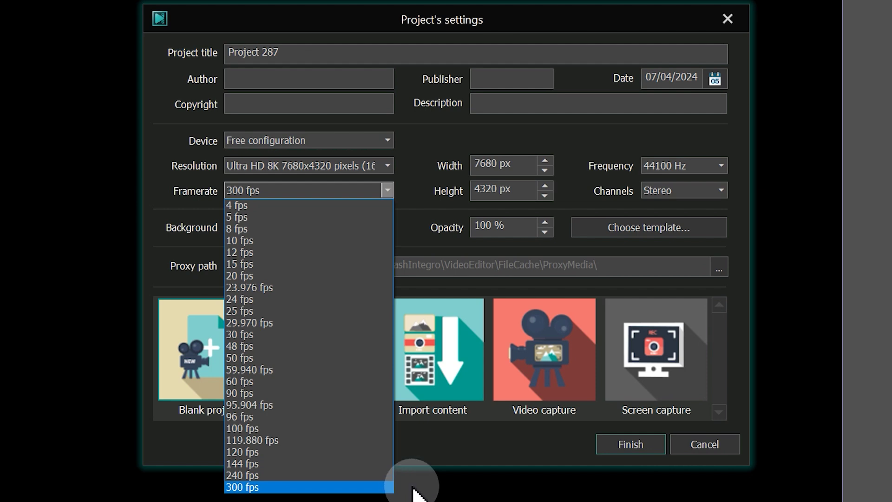
click(627, 451)
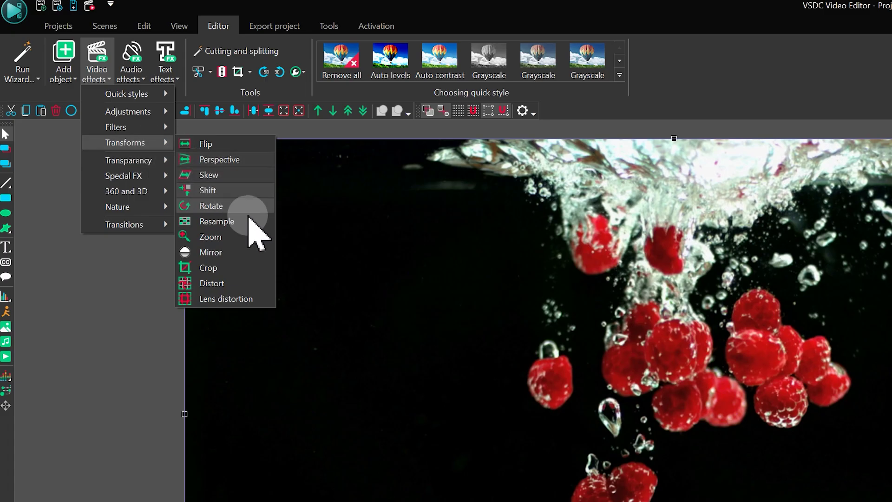
Step: Add a Resample effect spanning the whole raspberry video
click(256, 221)
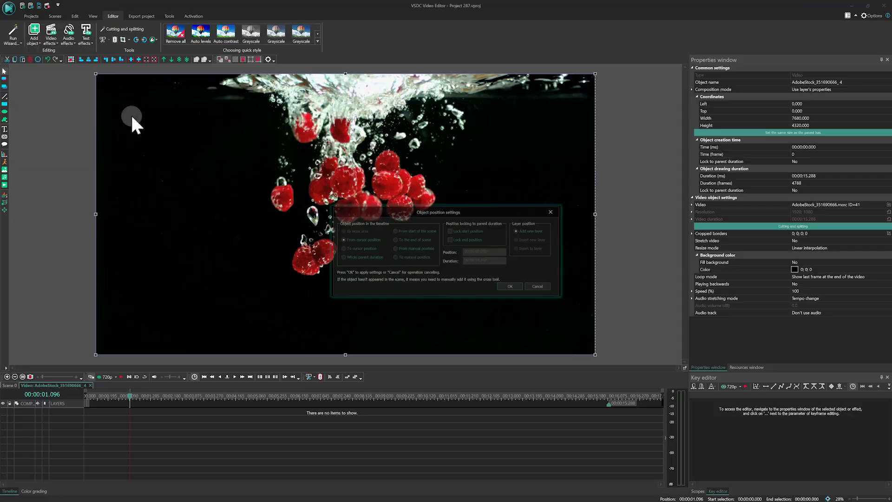
click(342, 256)
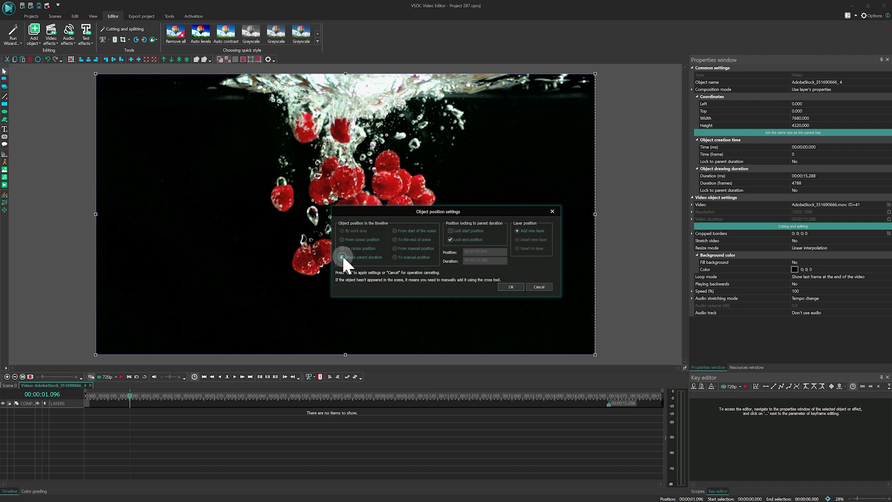
click(510, 287)
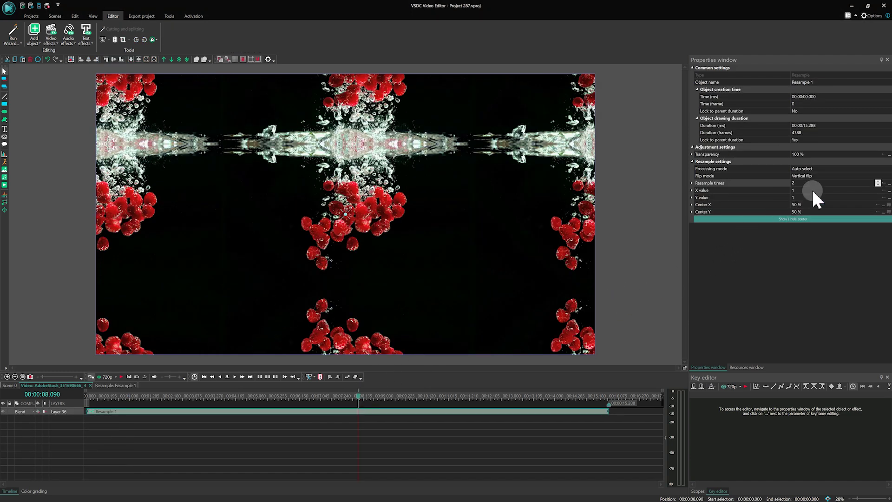
Step: Set Resample repeats to three, shift the tiling centre, and set the horizontal value to 2
drag(732, 183, 799, 183)
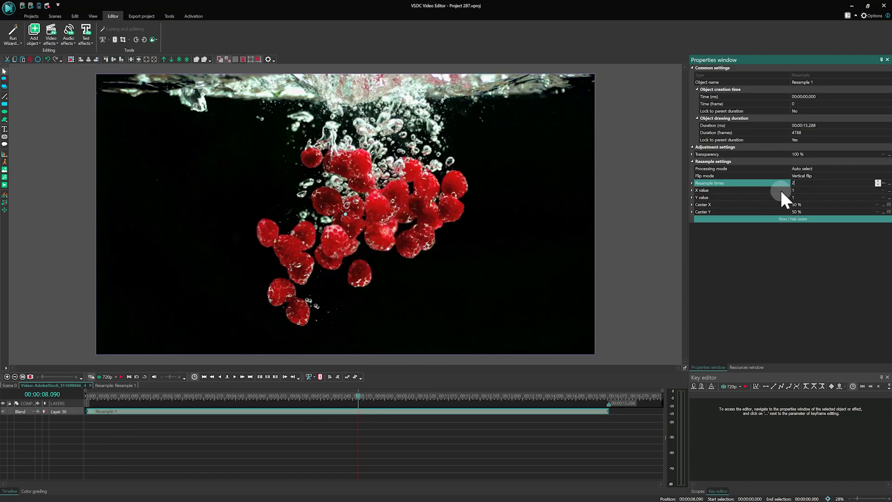
key(Return)
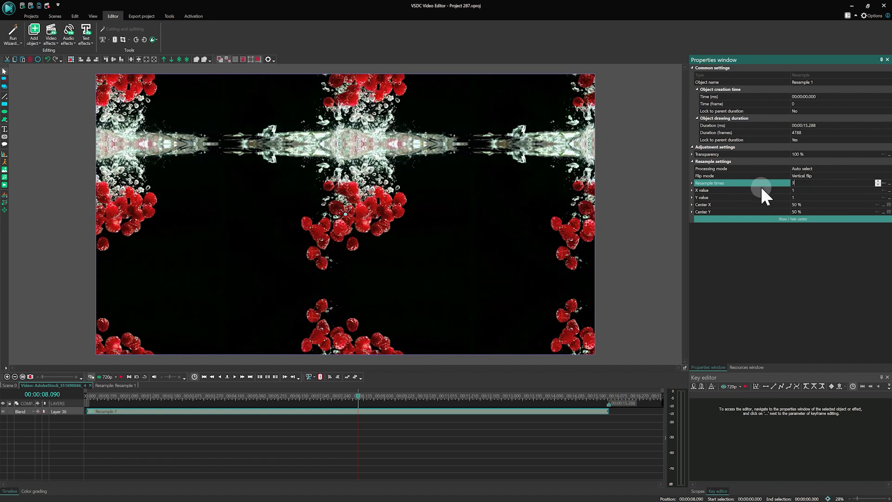
drag(763, 193, 819, 183)
mouse_move(343, 213)
mouse_down()
mouse_move(447, 139)
mouse_move(290, 339)
mouse_up()
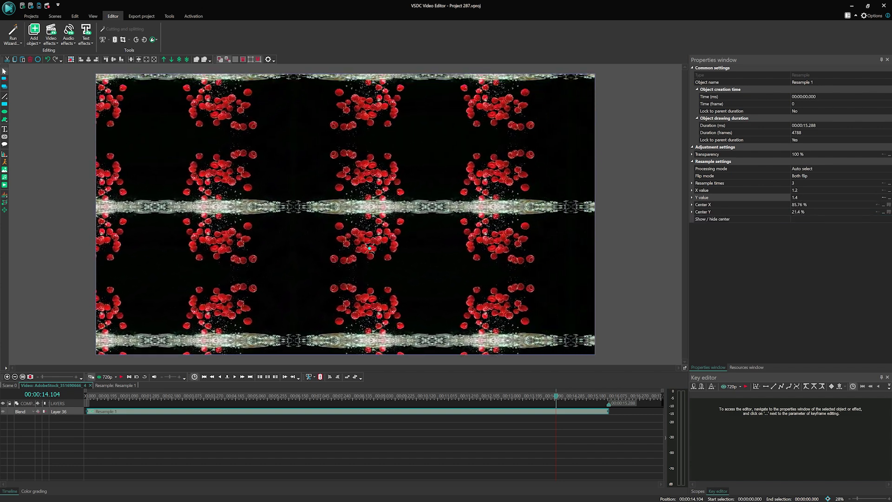
click(812, 190)
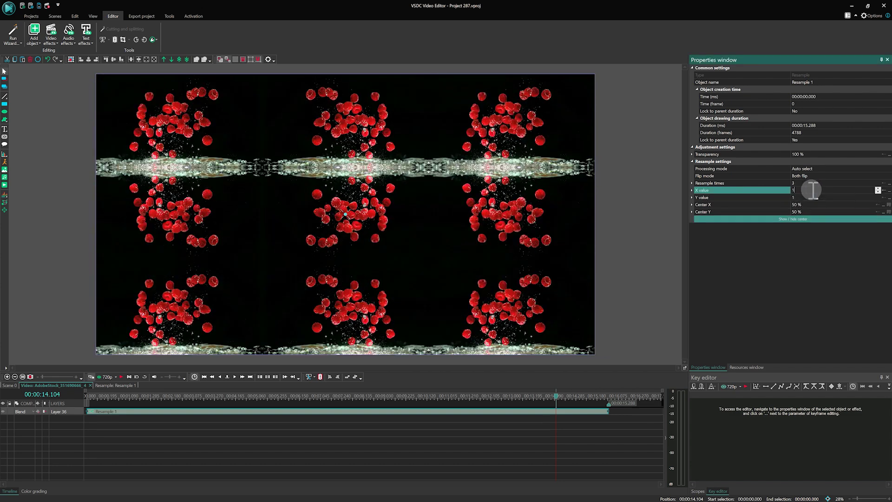
key(BackSpace)
text(2)
key(Return)
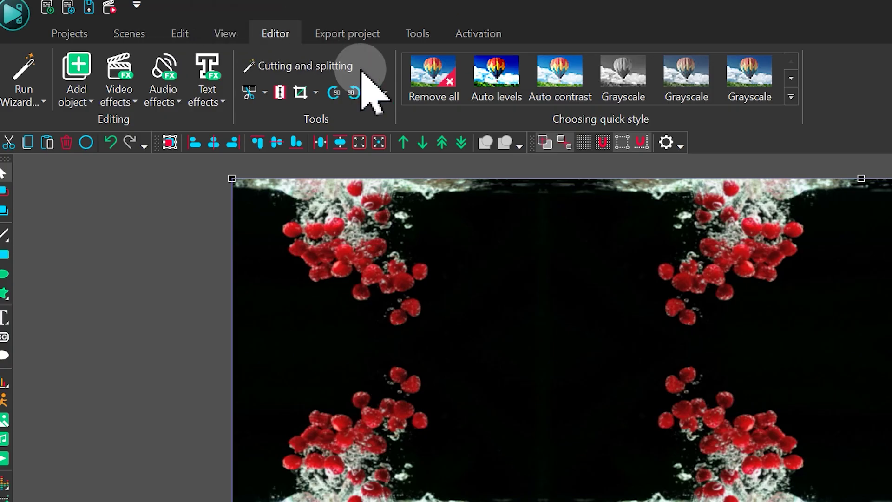
Step: Open the cutting and splitting window and expand its track to show the audio waveform
click(332, 68)
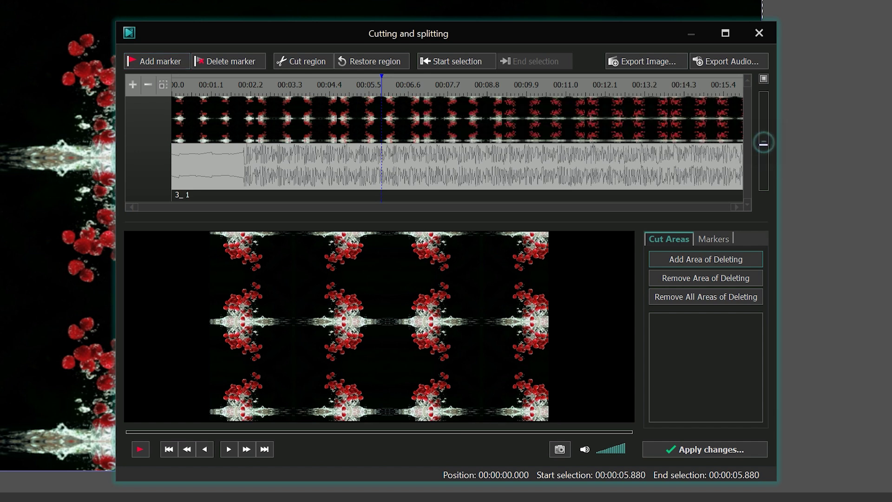
click(764, 169)
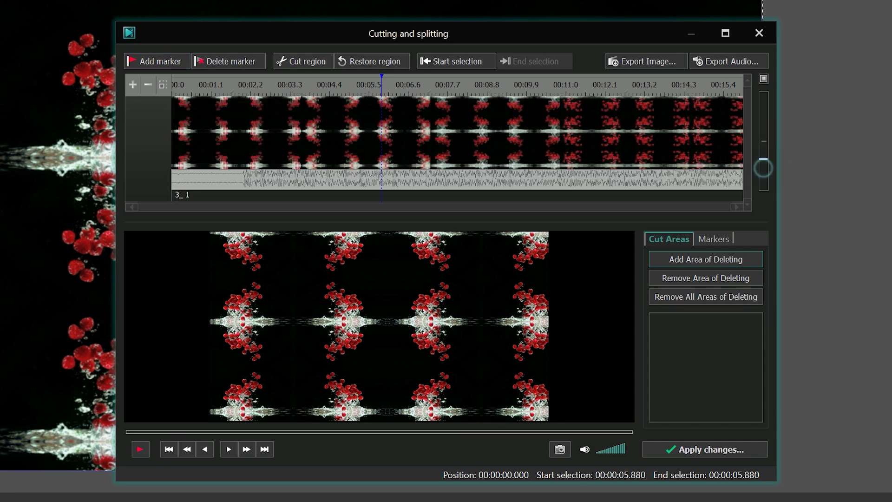
drag(762, 120, 763, 118)
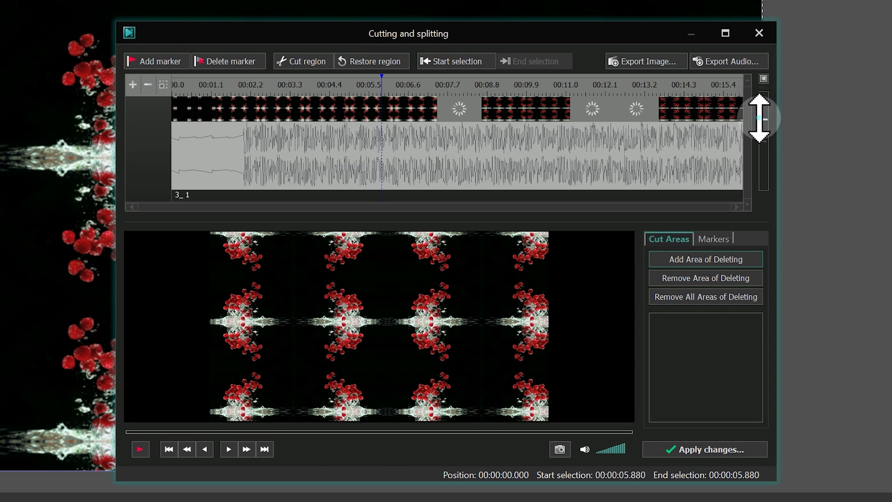
drag(764, 119, 762, 93)
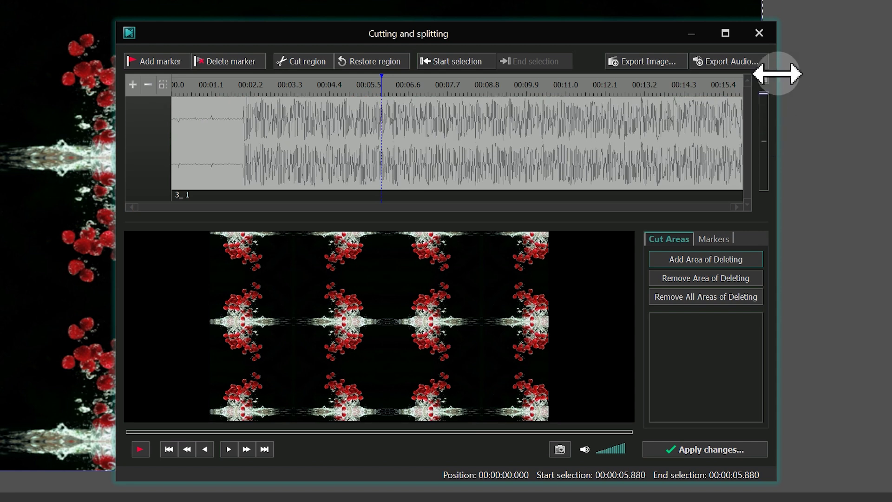
Step: Switch the track to video thumbnails, then close and reopen the cutting window
click(763, 82)
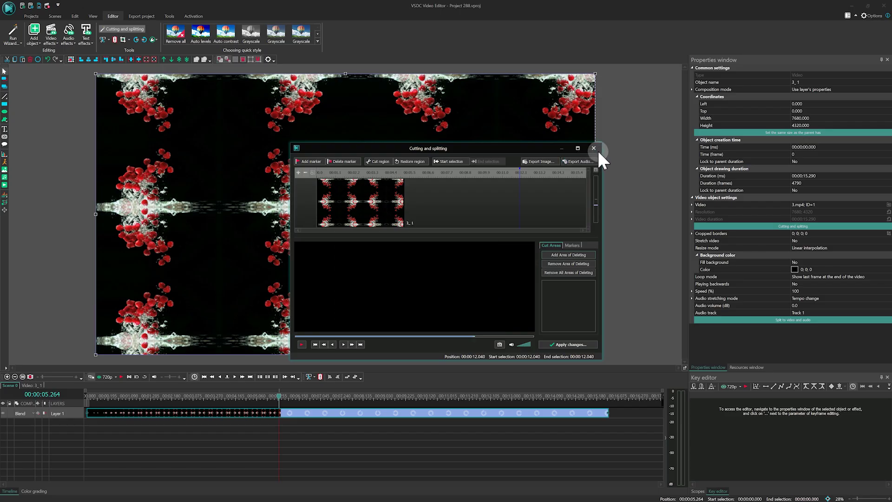
click(598, 149)
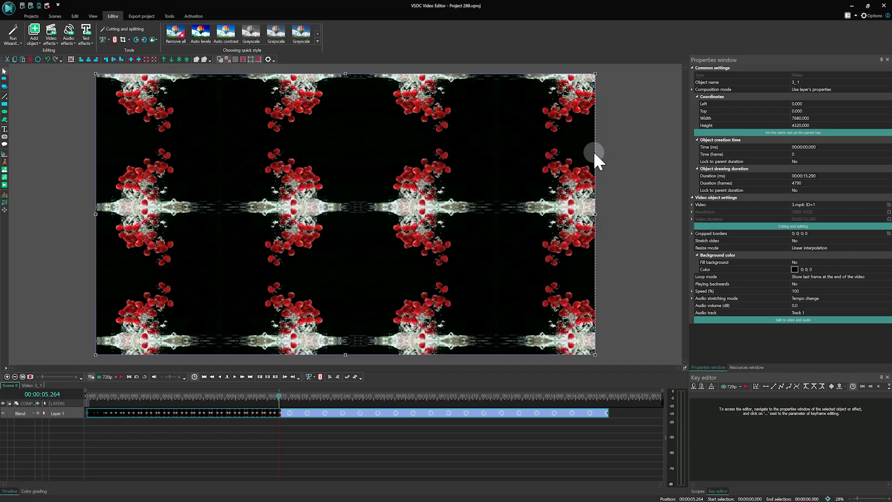
click(120, 27)
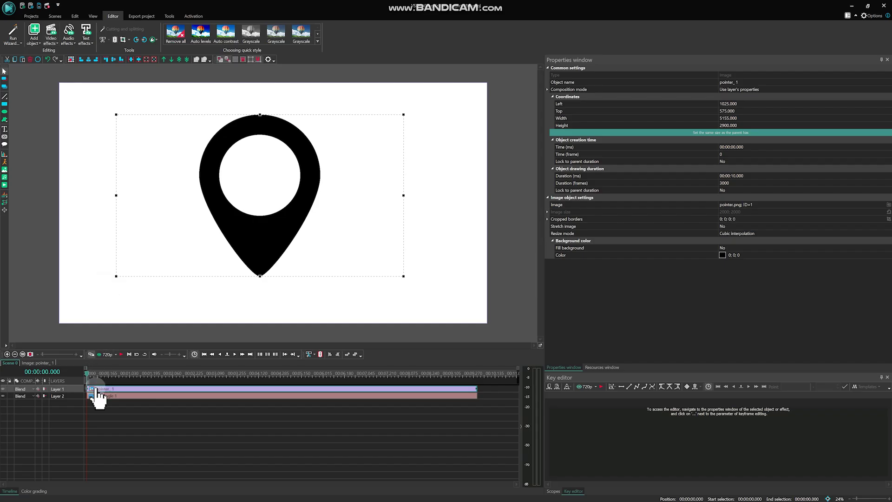
Step: Add a Transforms Zoom effect inside pointer_1, shorten it to ~2 s, and open its Levels curve
double_click(97, 392)
click(51, 34)
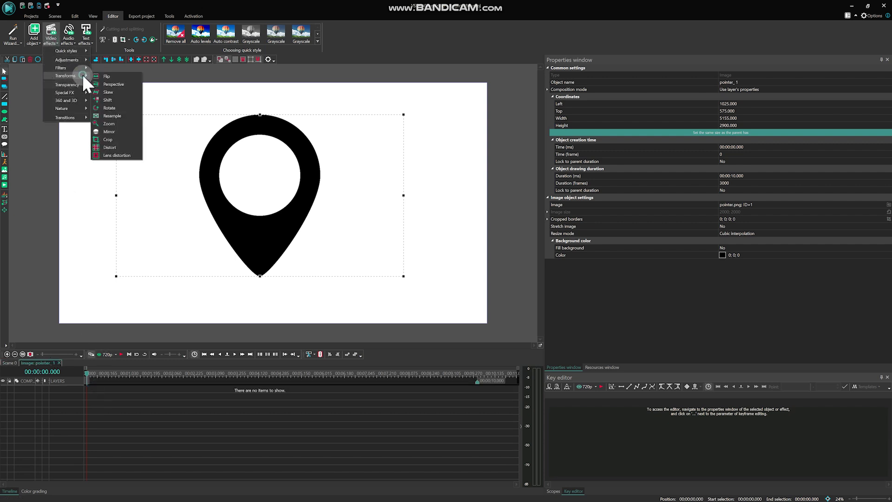
click(109, 119)
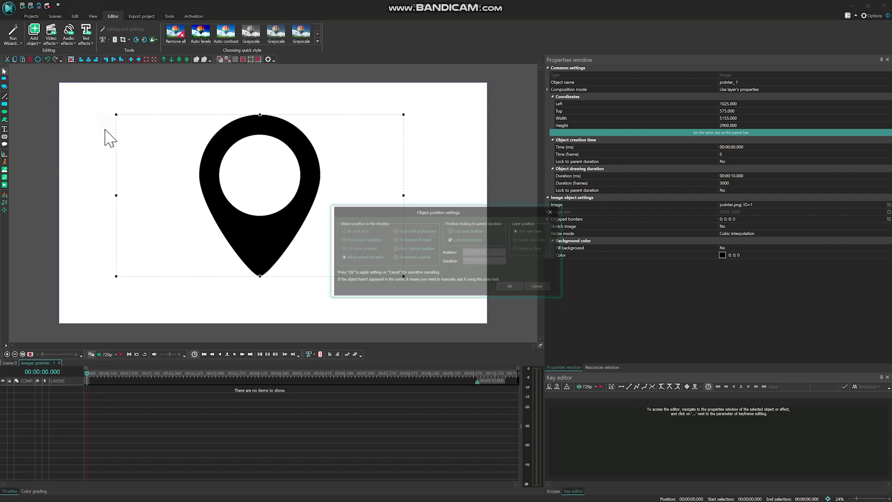
click(505, 287)
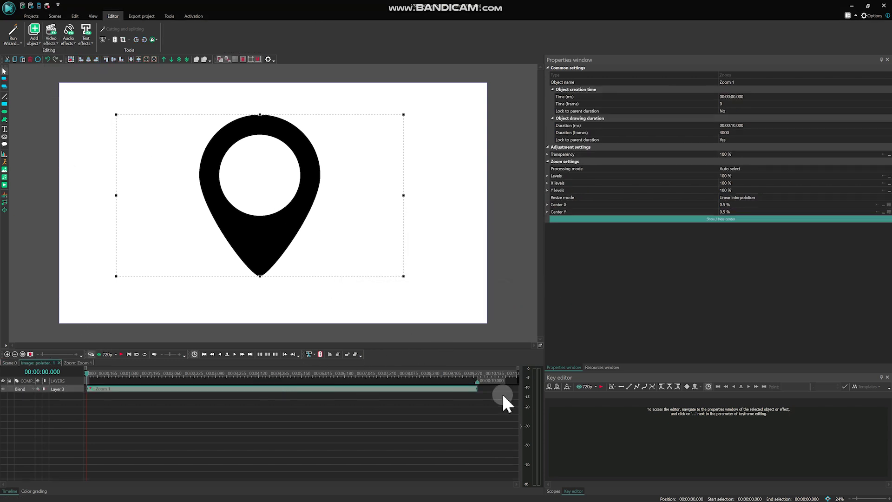
drag(473, 390, 168, 389)
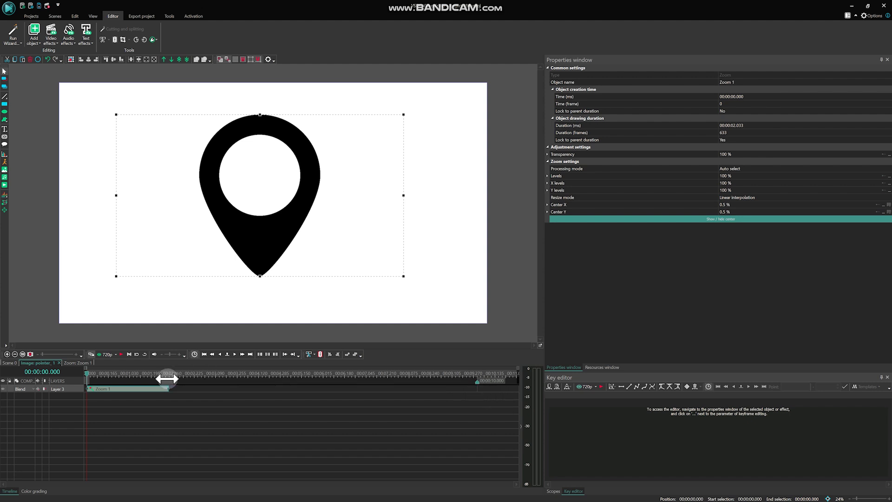
click(879, 176)
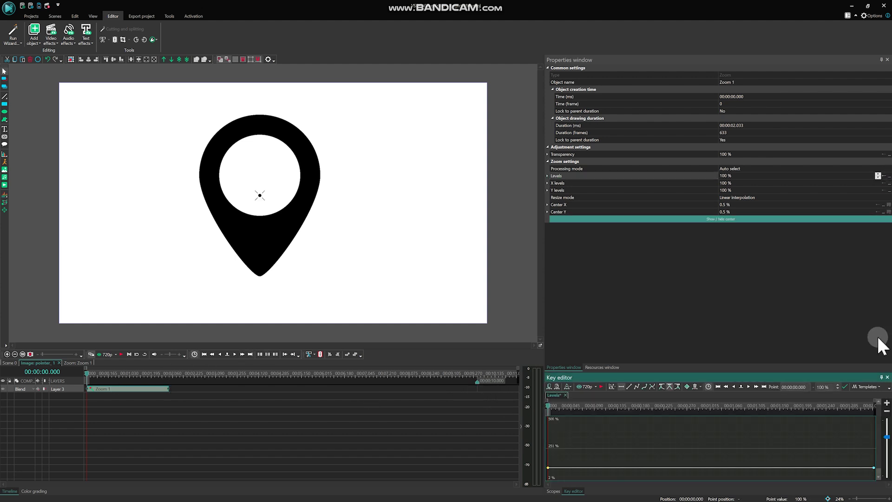
Step: Apply the Fading sinusoid template to the zoom Levels with minimum 80 and maximum 150
click(861, 388)
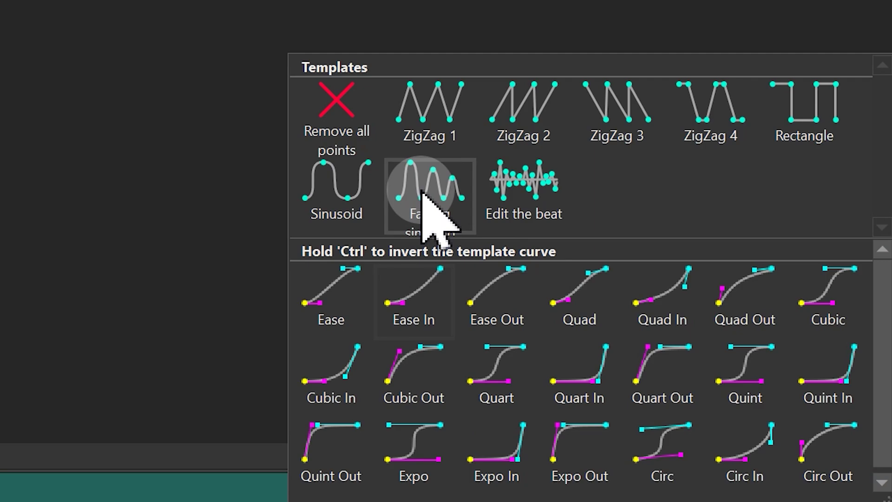
click(422, 193)
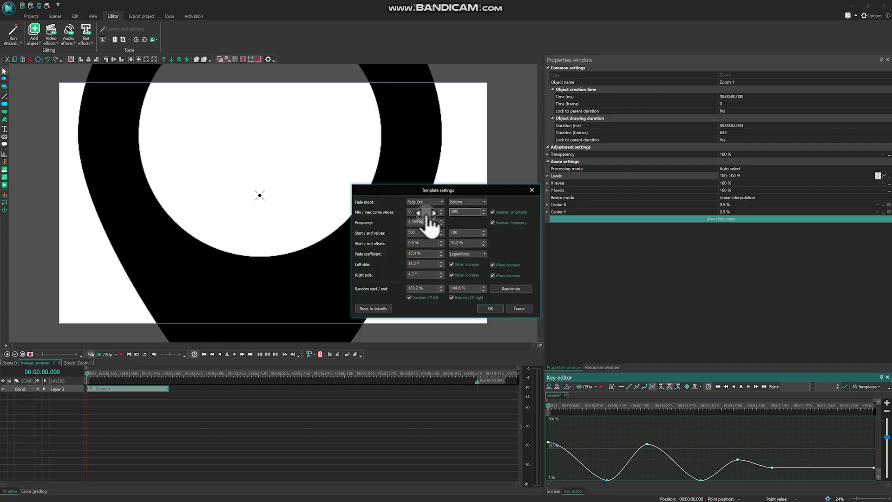
double_click(424, 212)
text(150)
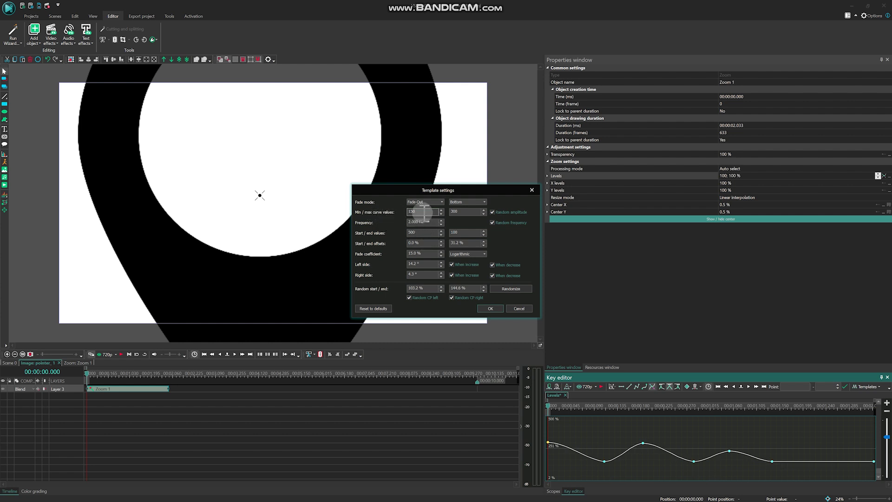
text(80)
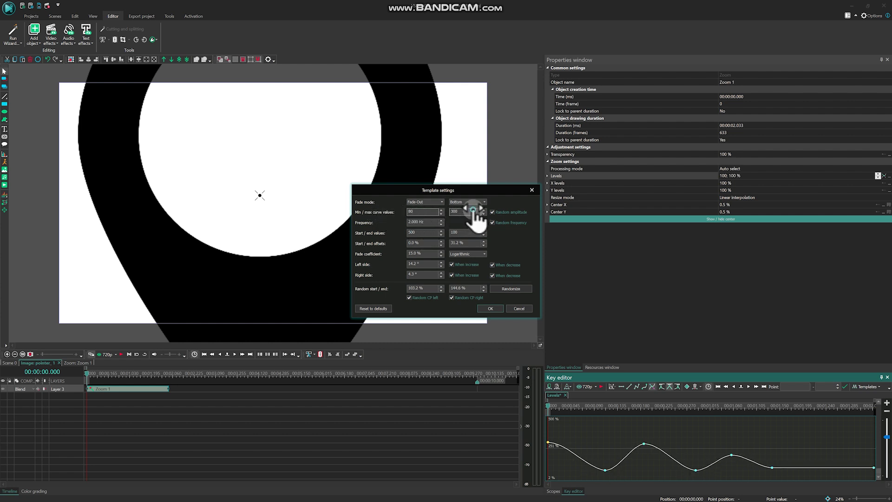
double_click(473, 211)
text(1)
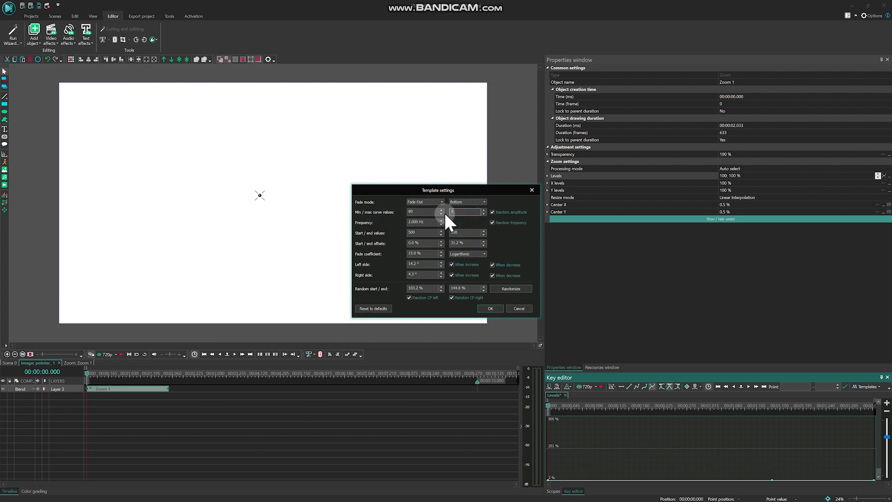
text(50)
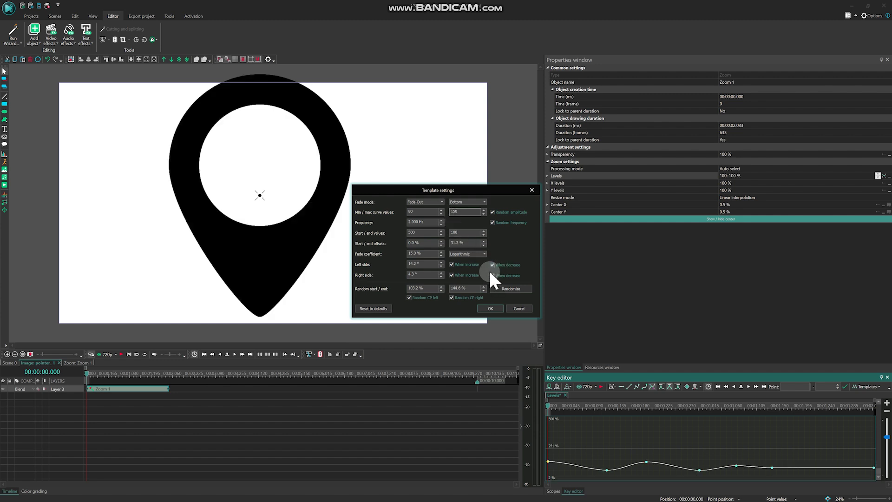
Step: Randomize the sinusoid curve twice and rewind to preview the pulsing pin
click(510, 290)
click(511, 290)
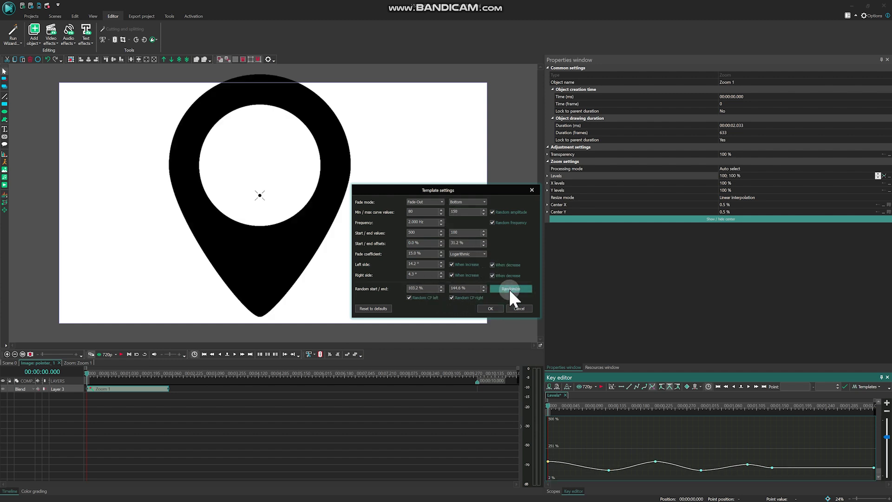
click(89, 377)
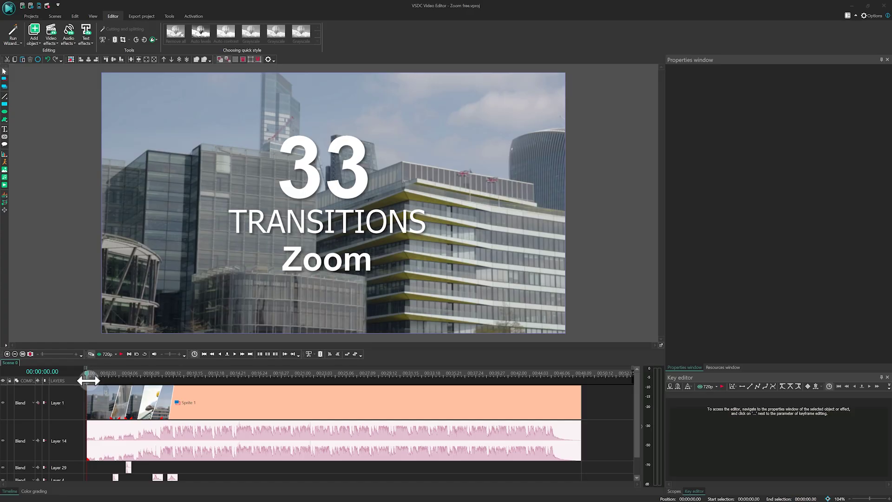
Step: Preview around 13–16 s, set the work area from about 8 to 27 s, and return the playhead near the start
click(259, 371)
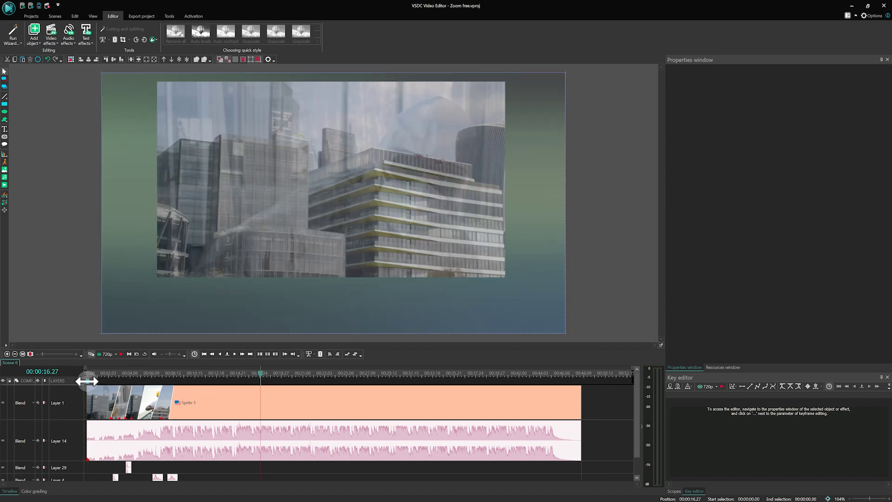
click(223, 373)
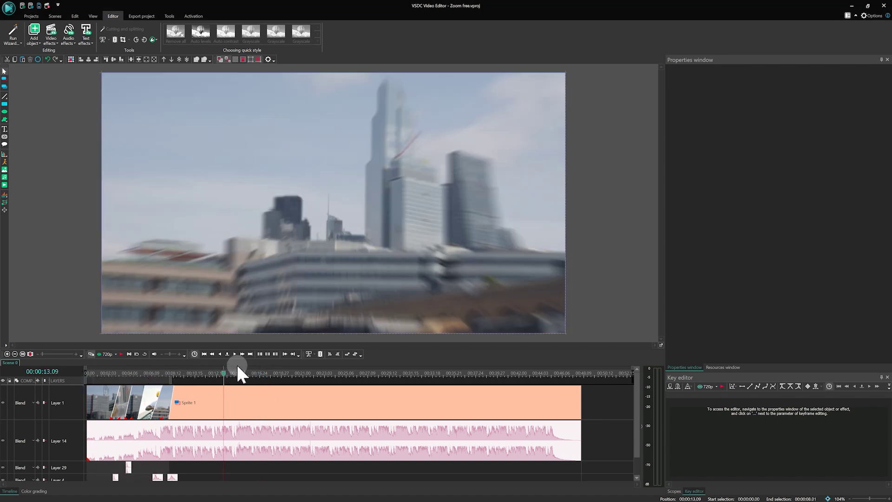
click(230, 357)
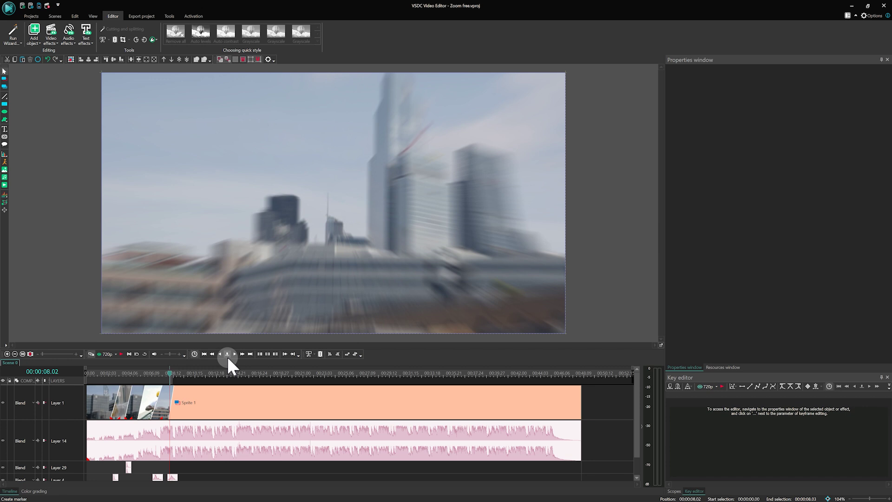
click(280, 375)
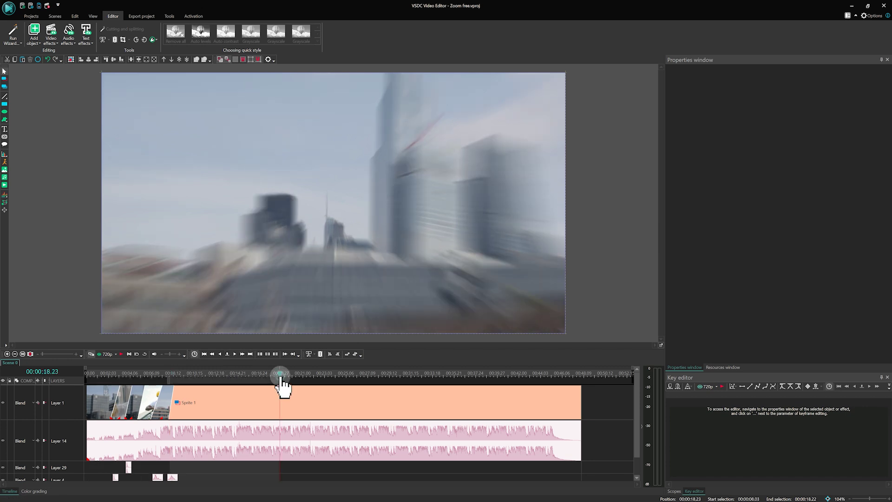
click(373, 374)
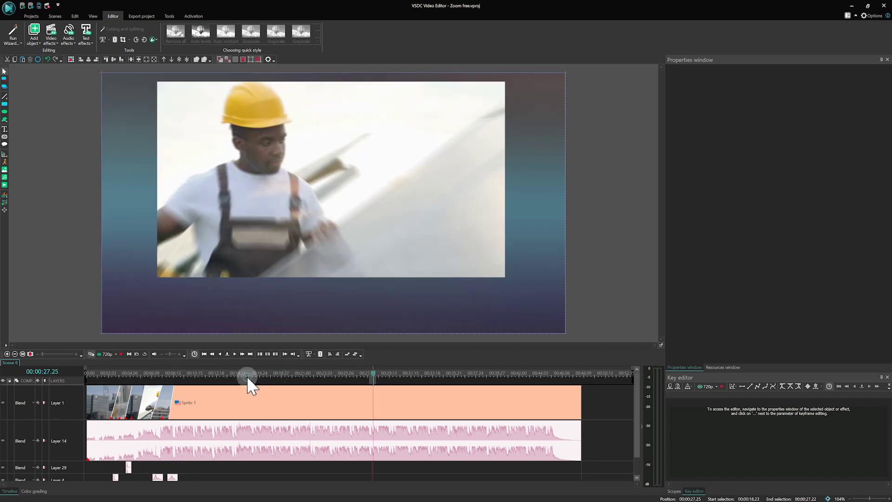
click(177, 376)
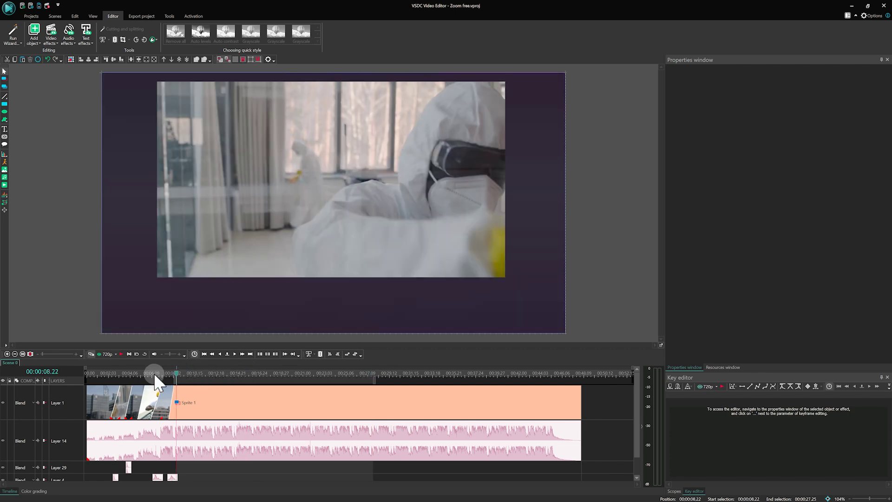
drag(148, 379, 106, 377)
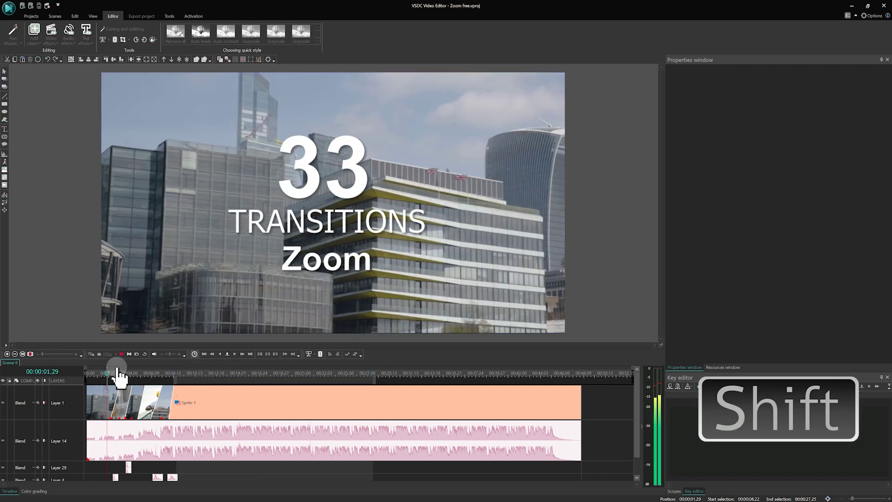
Step: Show the Timeline Options settings, including 'Use Shift to set work area'
click(872, 16)
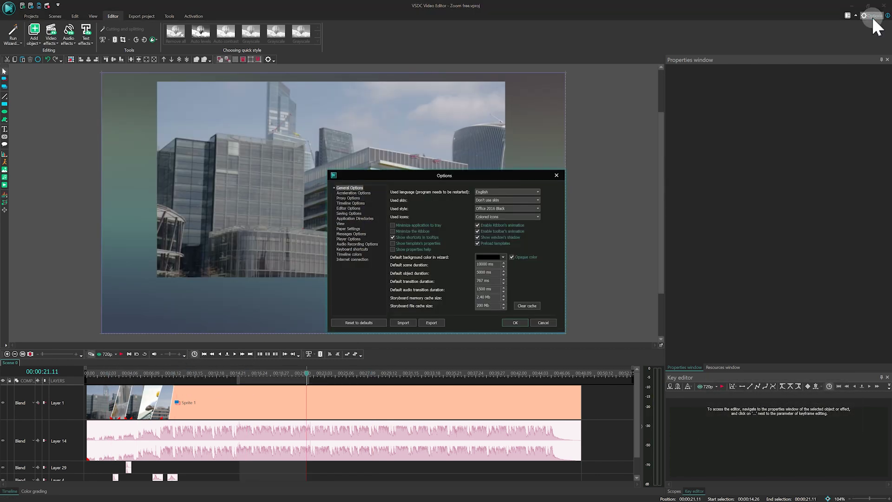
click(353, 203)
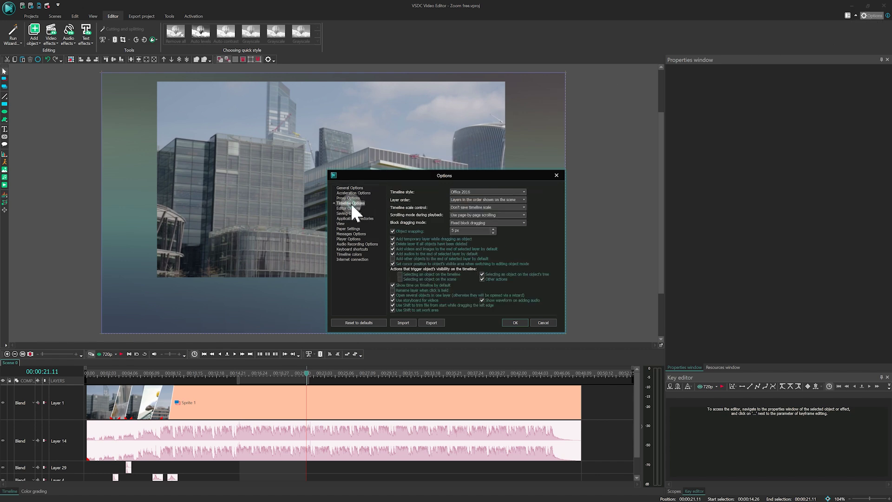